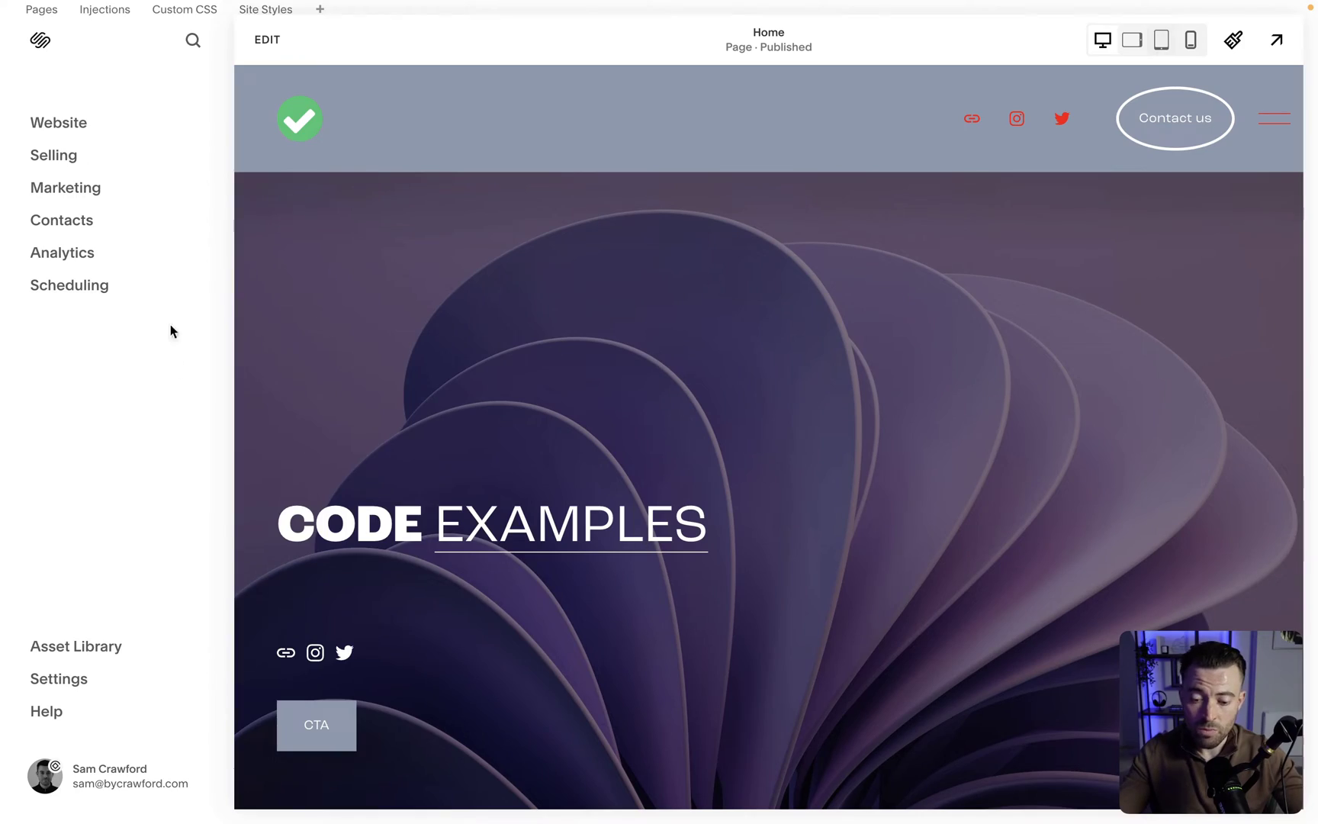
Open the Home page for editing and extend the bottom of the section containing the superscript text downward.
click(48, 121)
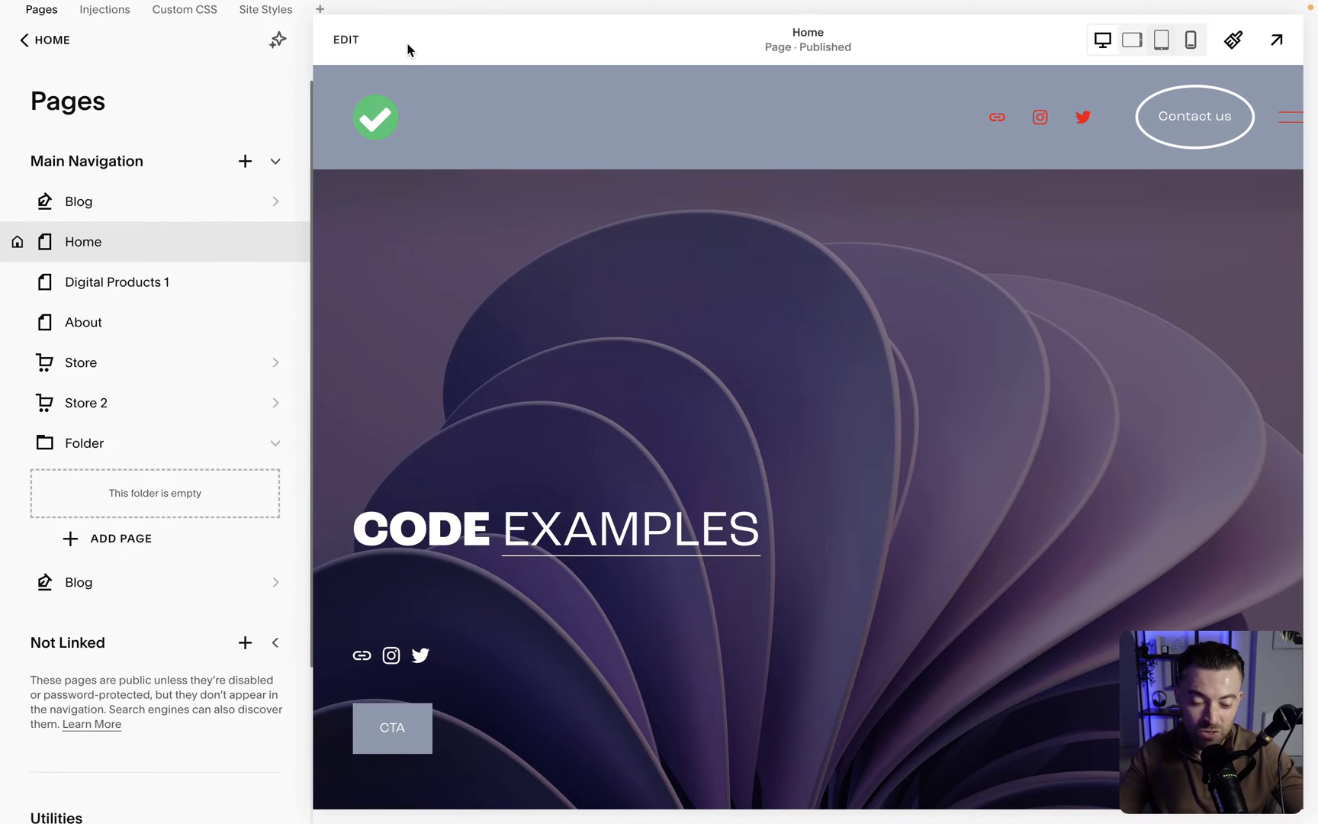
click(343, 46)
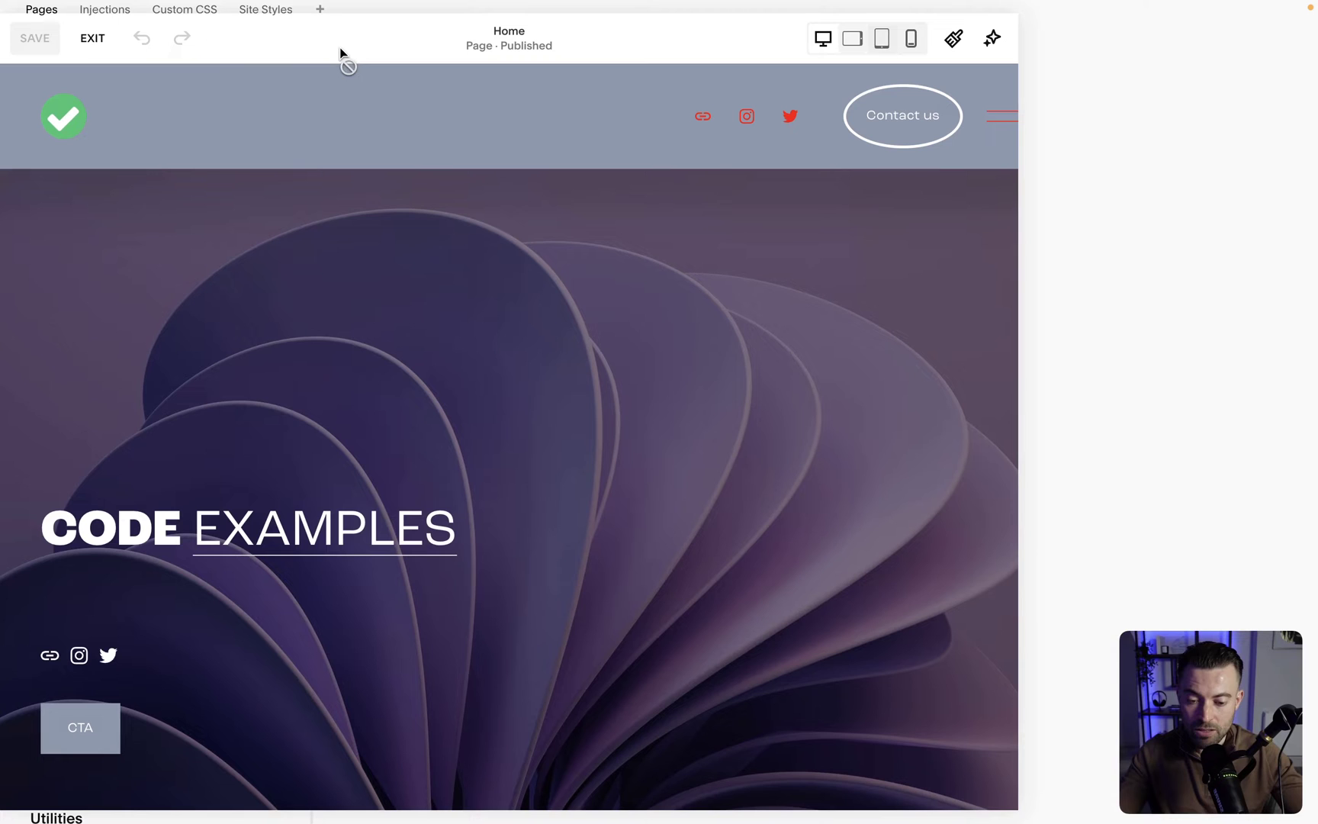
scroll(896, 417, down, 15)
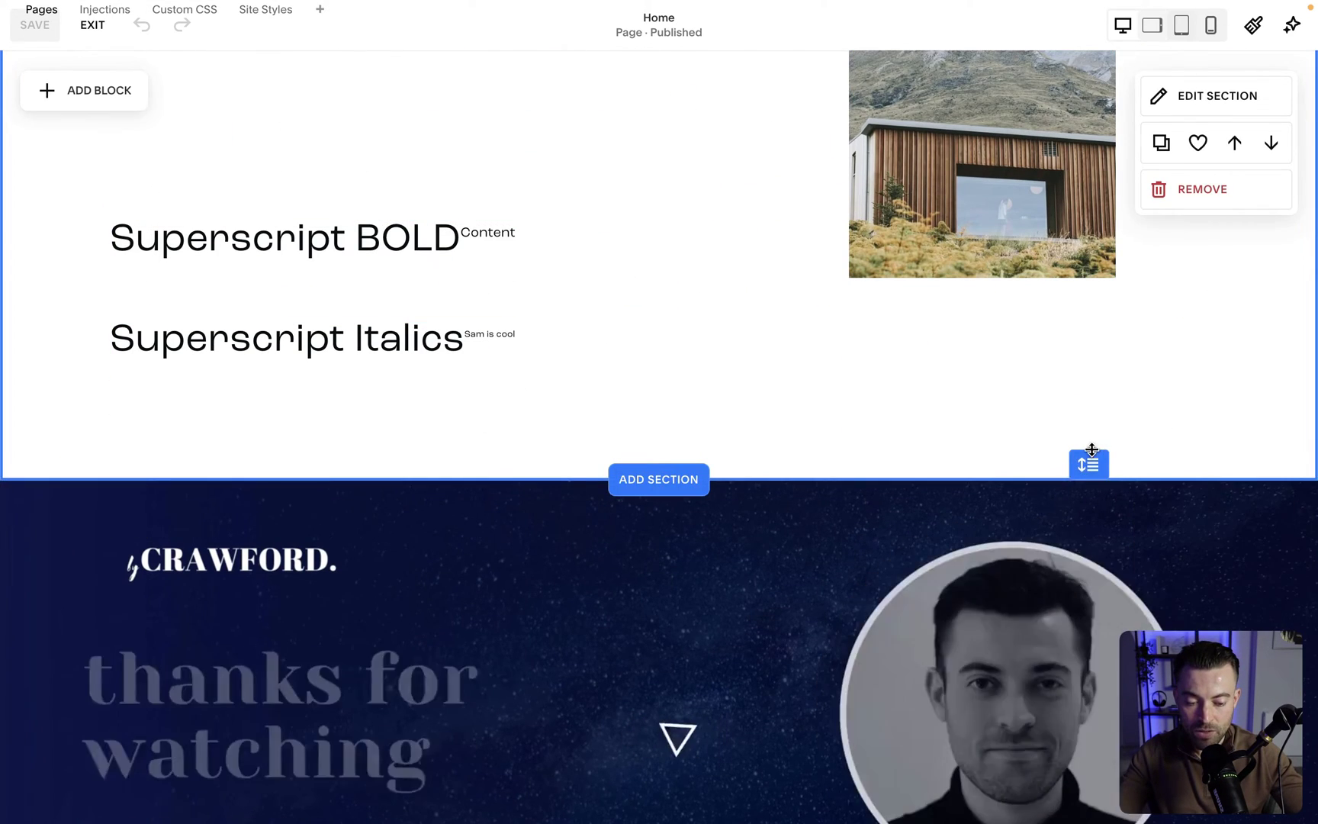
drag(1088, 463, 1088, 800)
scroll(1082, 621, down, 1)
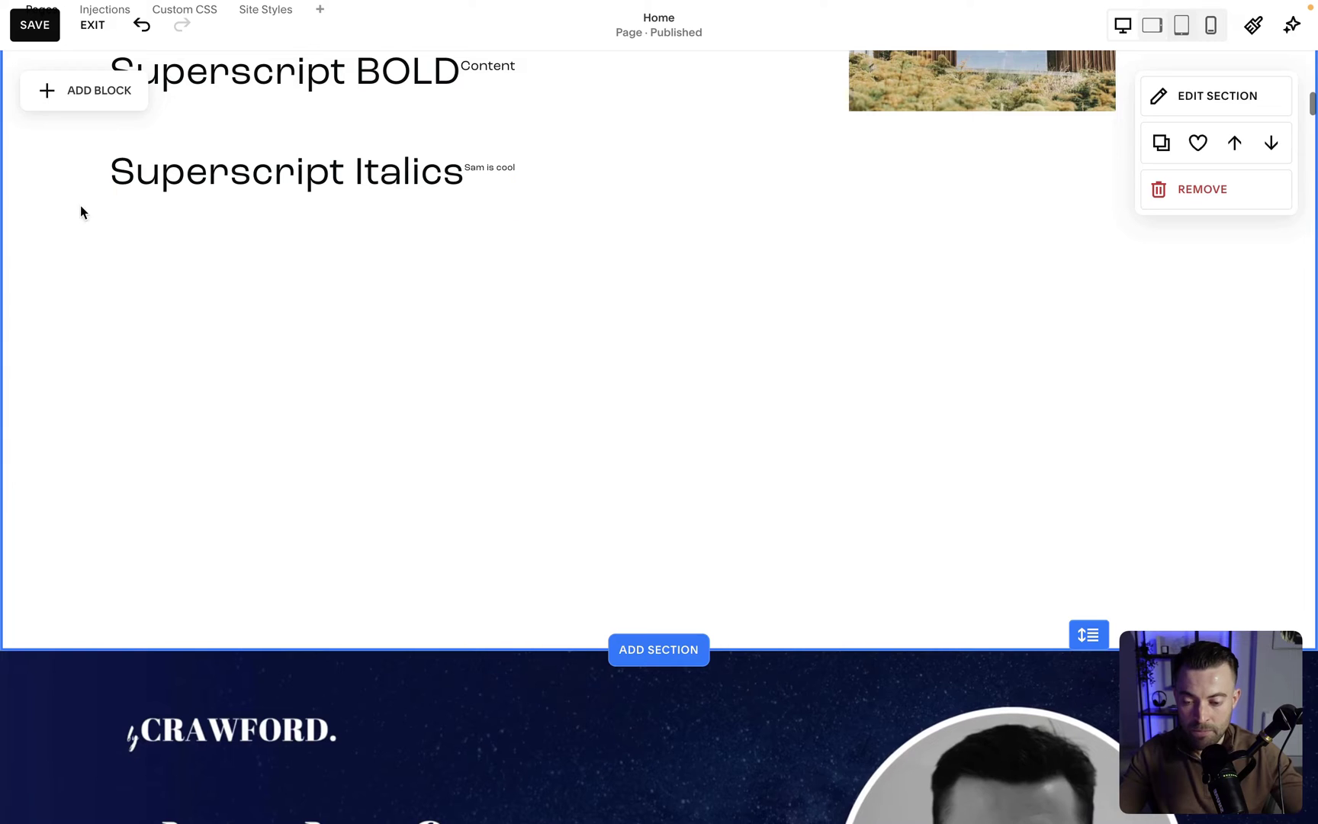
Add a Gallery block to the extended section and position it centred below the Superscript Italics text.
click(81, 97)
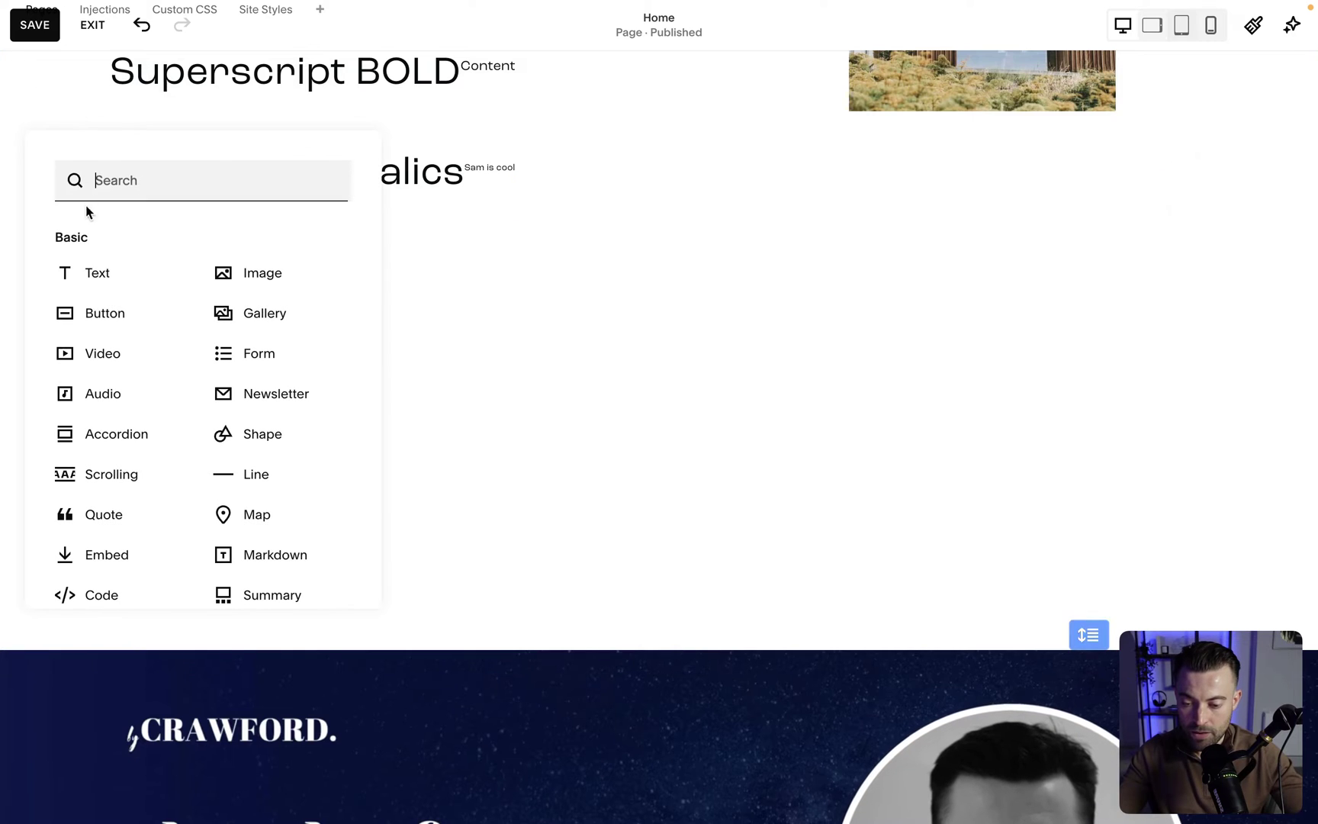
click(263, 309)
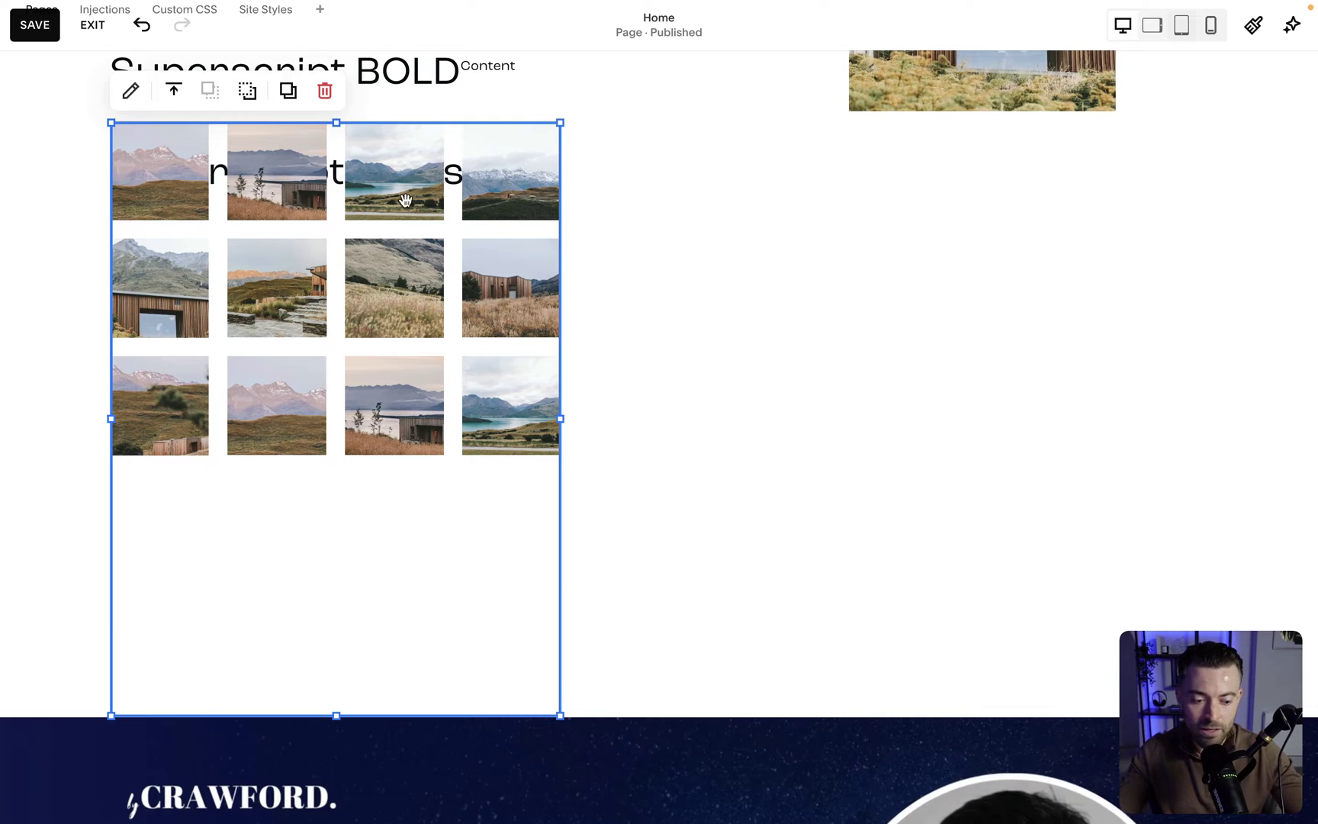
drag(340, 150, 344, 357)
key(Right)
key(Right)
key(Right)
key(Right)
key(Right)
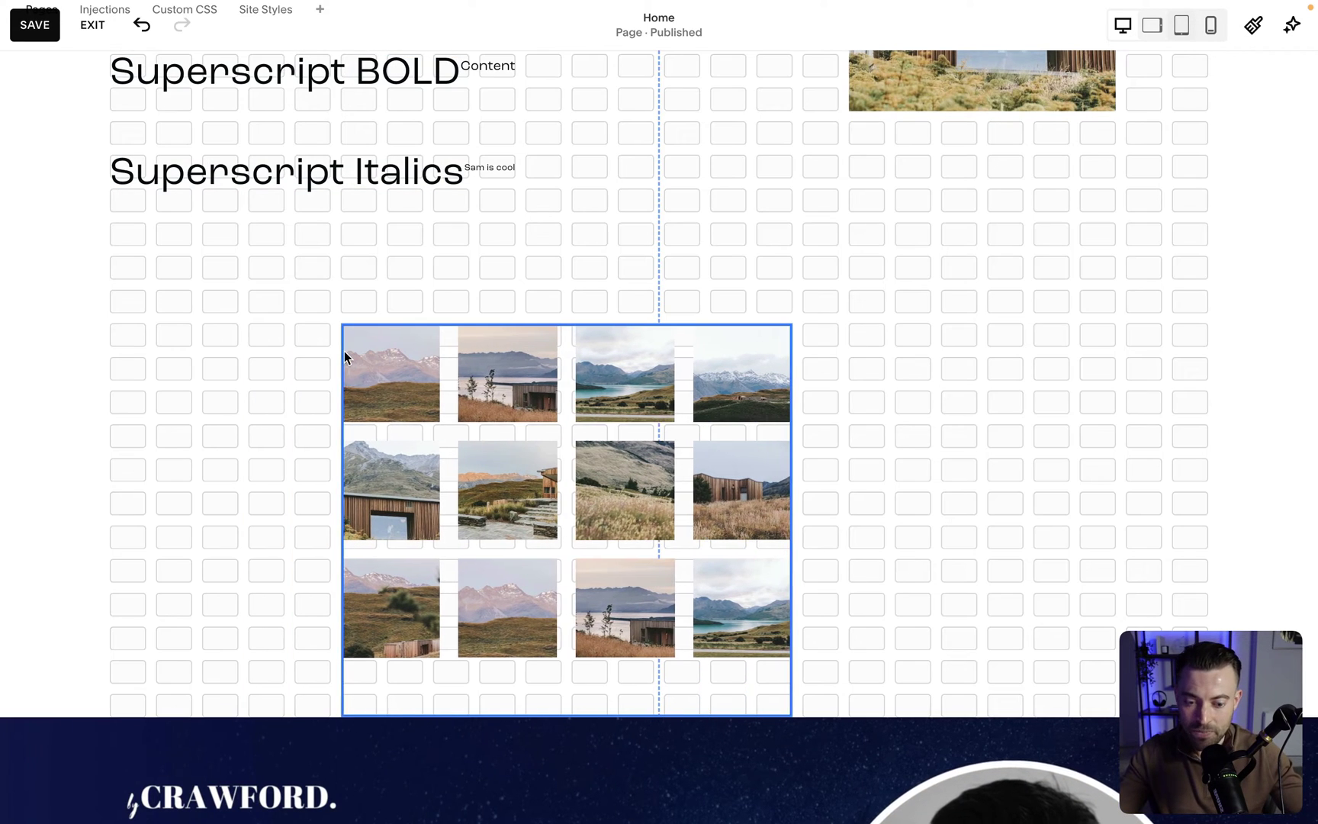
key(Up)
key(Up)
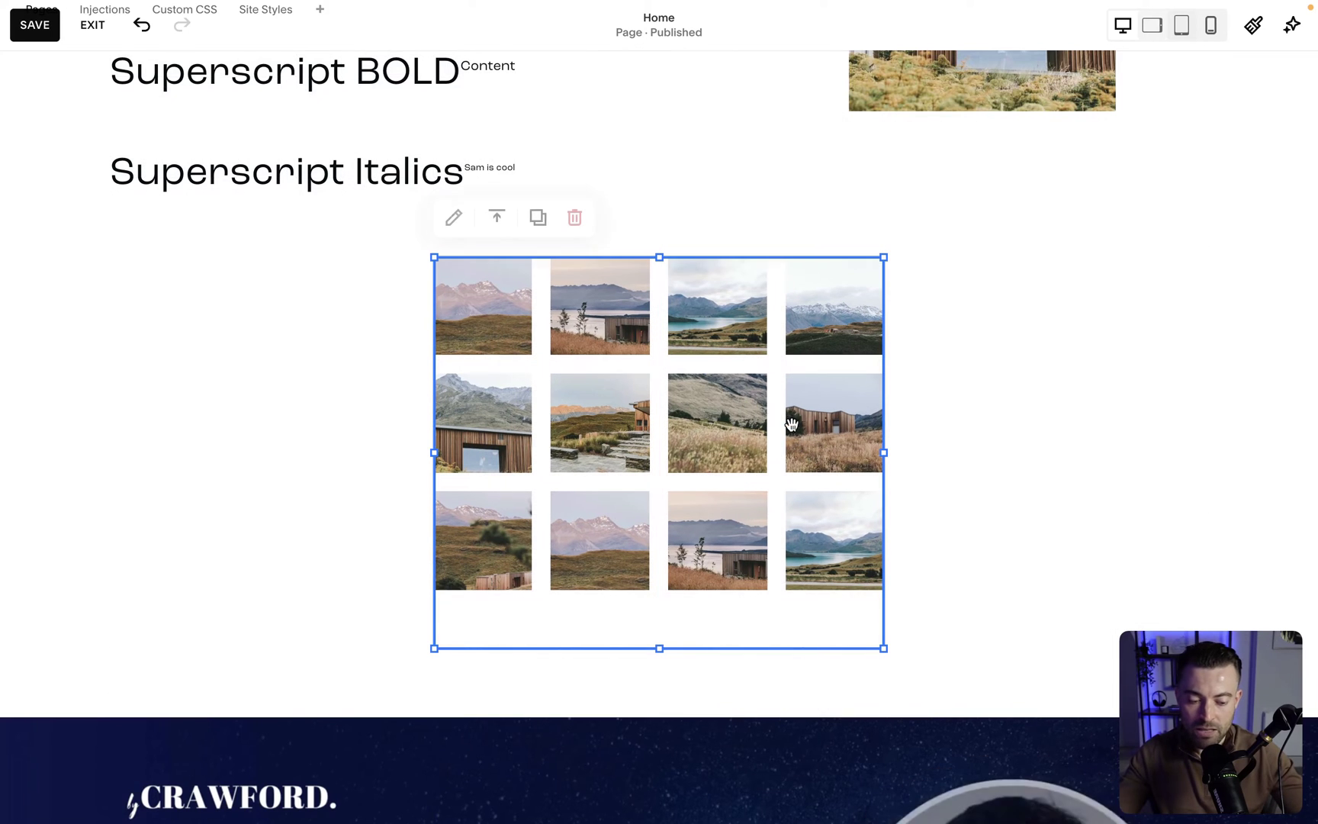
double_click(734, 570)
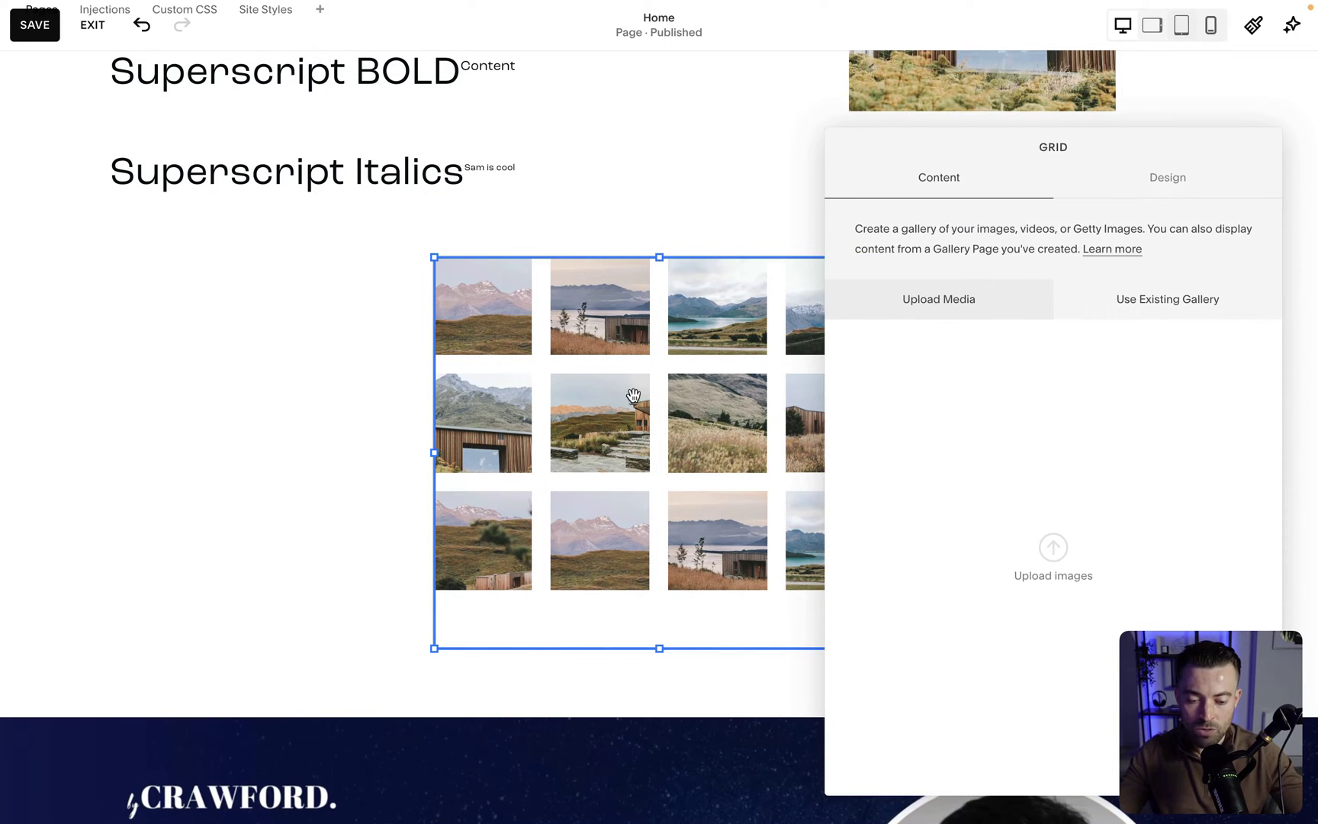
drag(1145, 144, 687, 76)
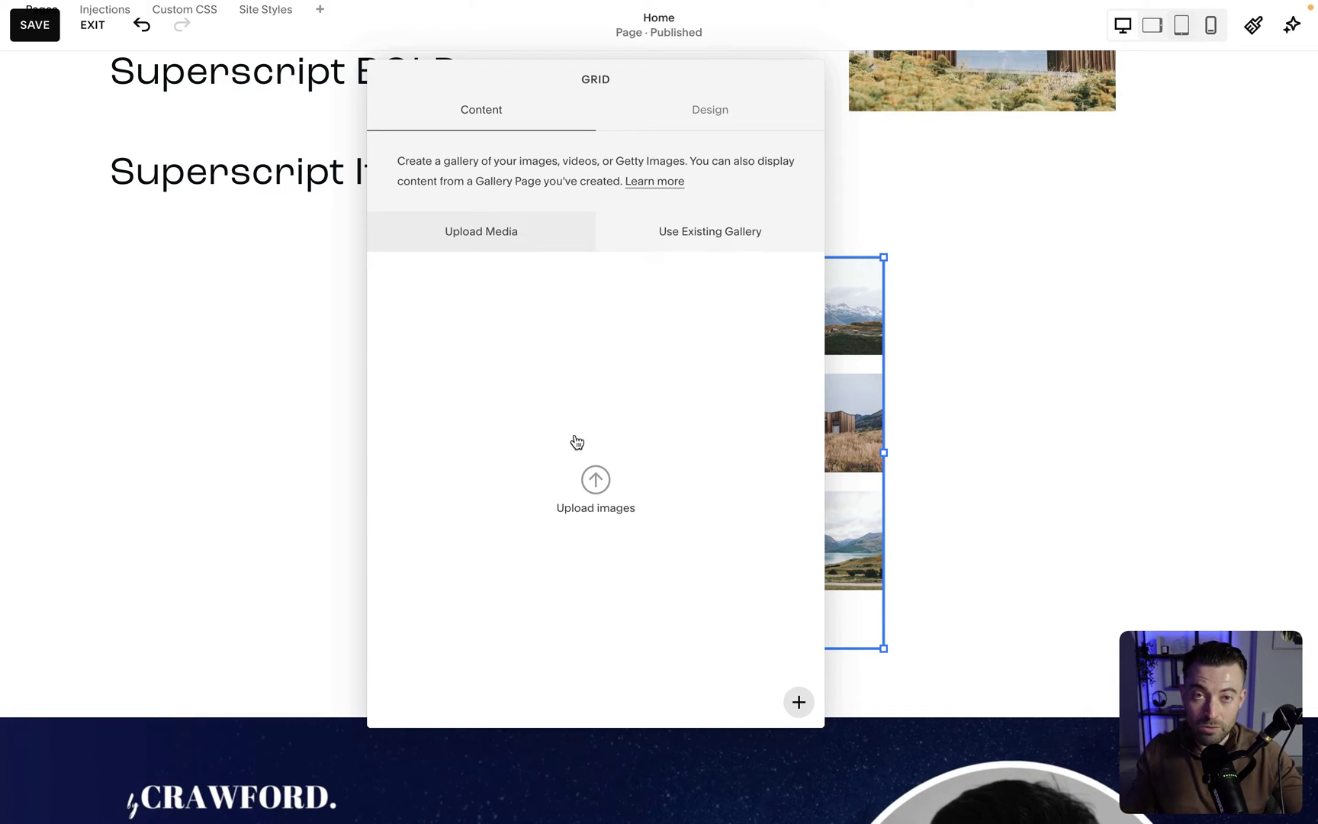
click(798, 702)
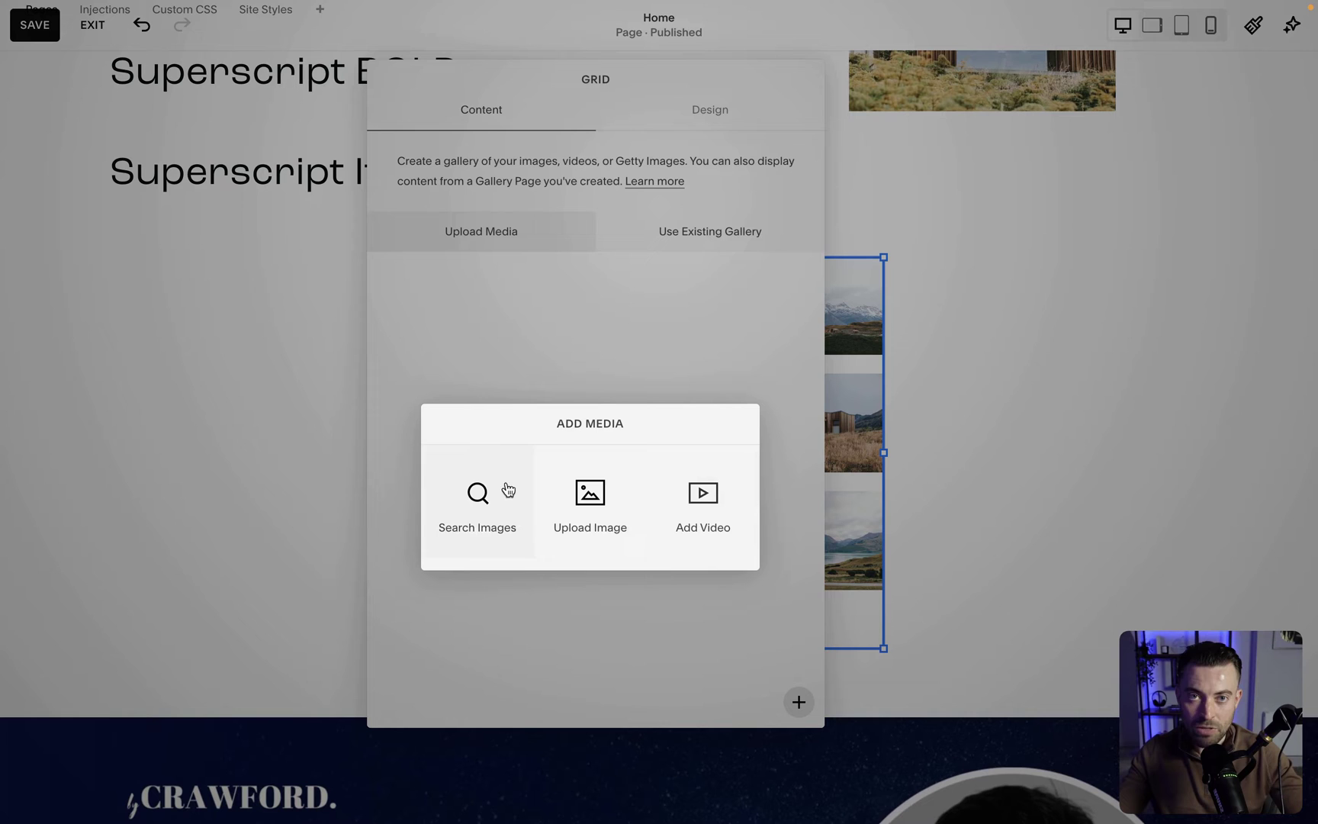
click(732, 507)
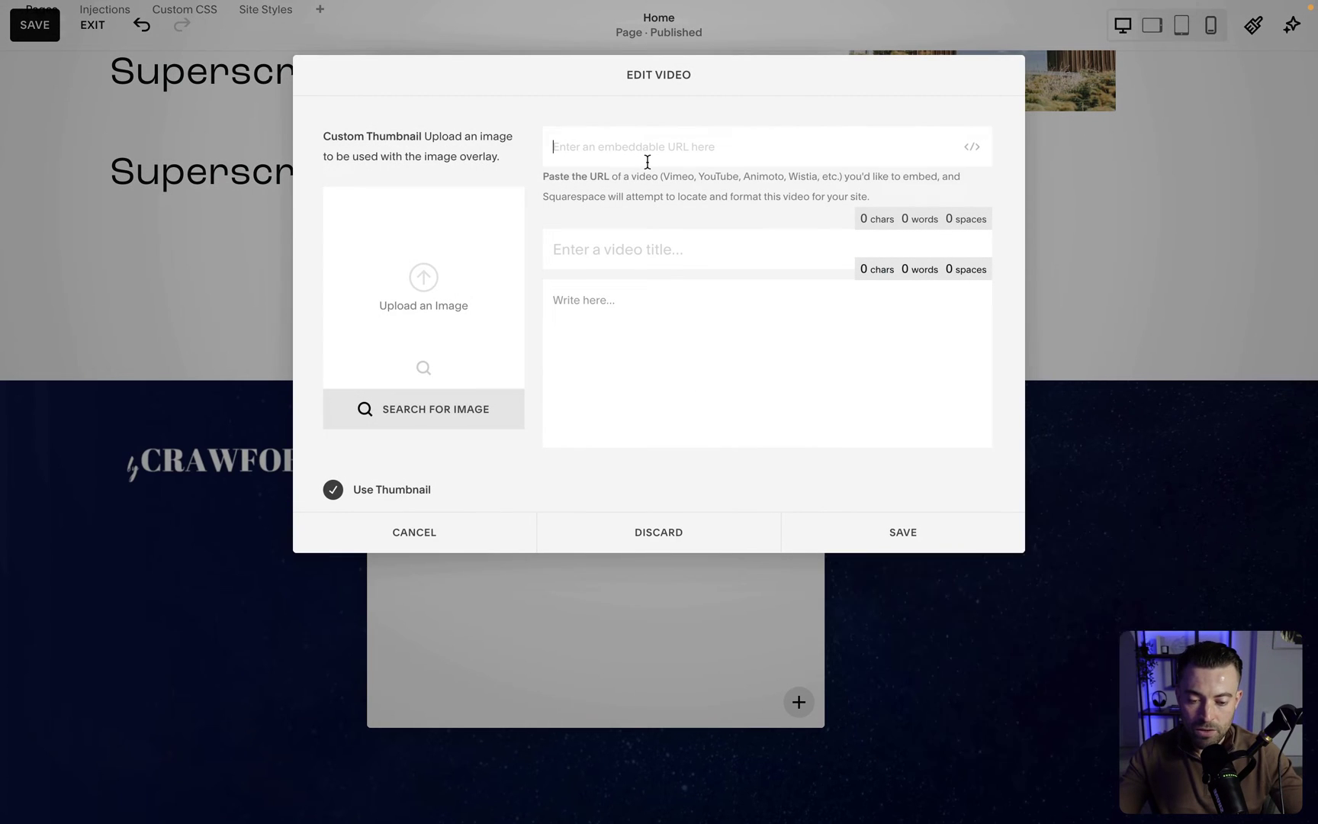
text(https://www.youtube.com/watch?v=V2qFEHIMyHc&ab_channel=SamCrawford%7CSquarespaceExpert)
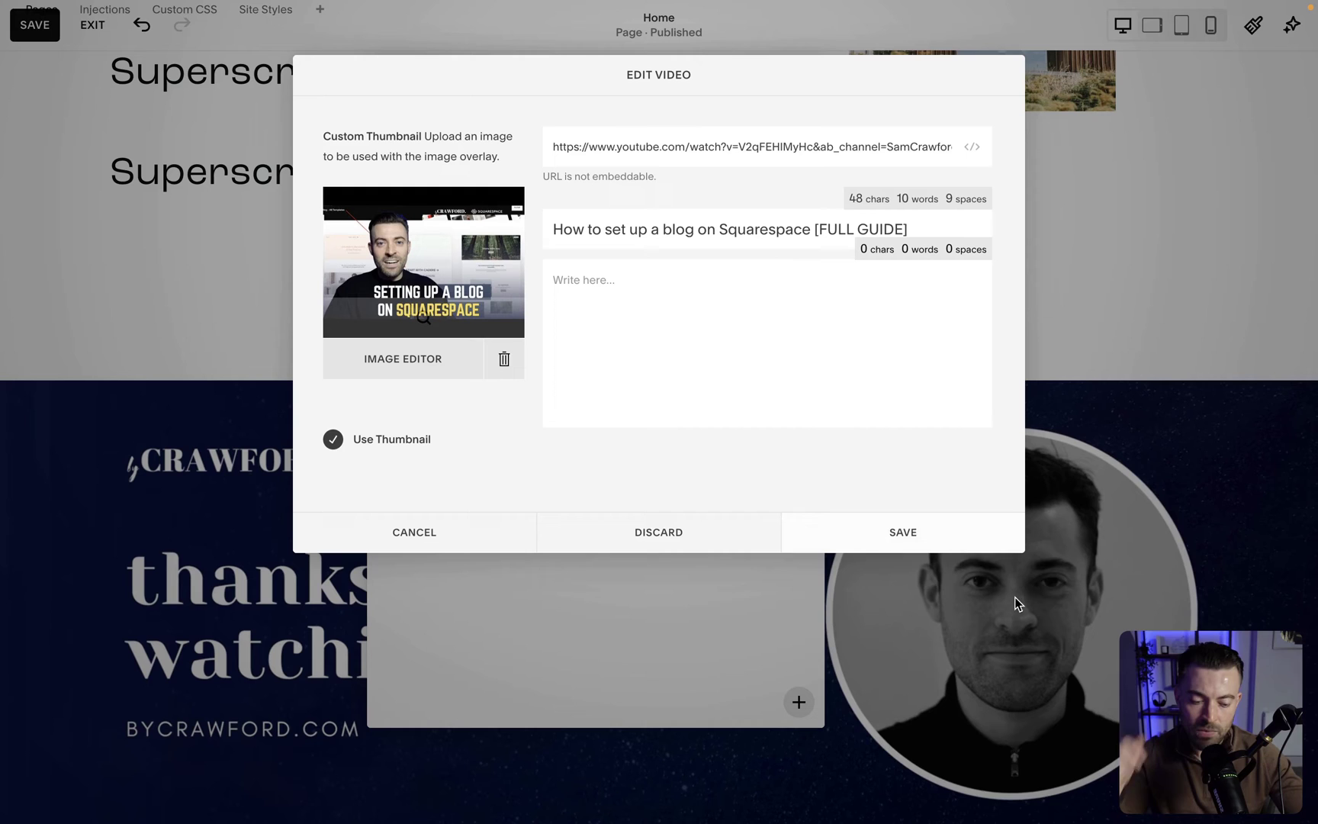
click(948, 538)
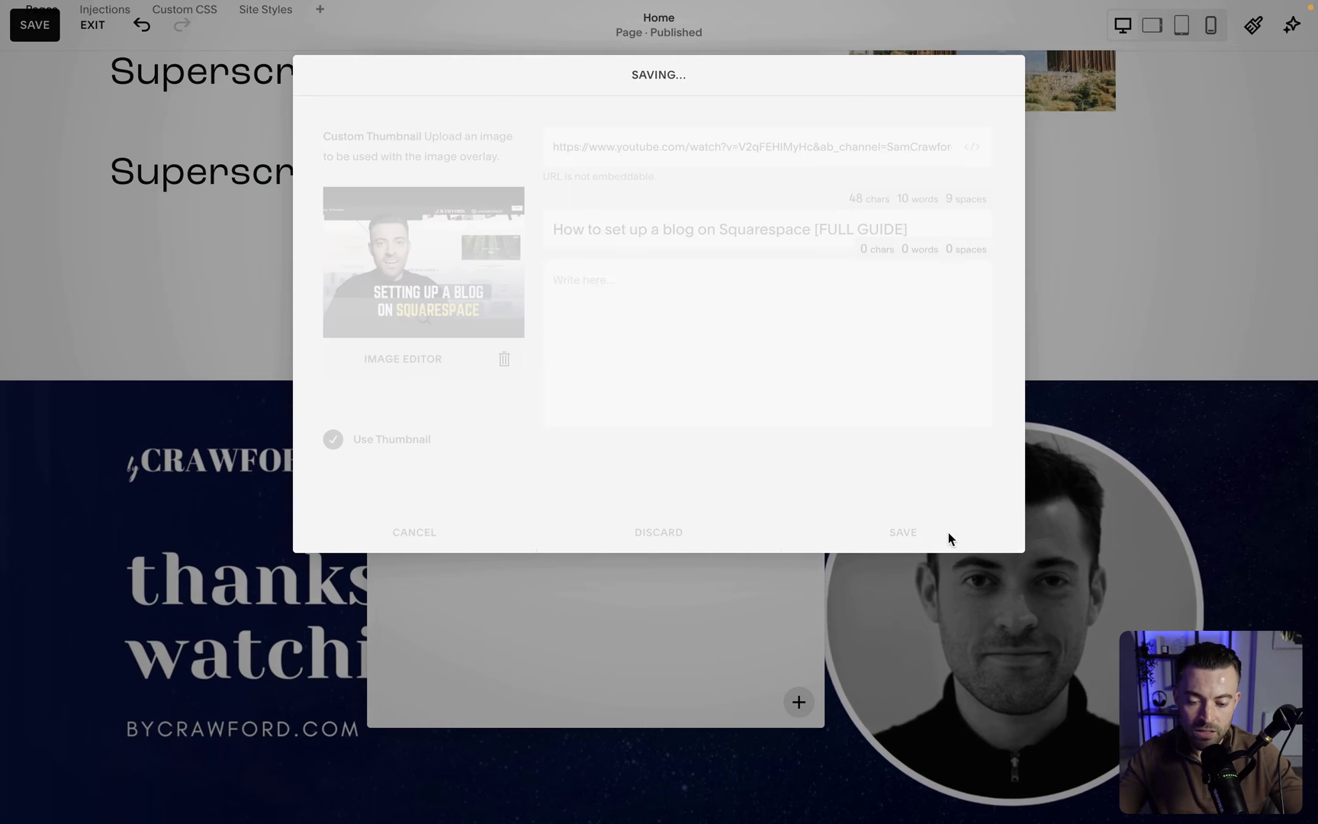
click(997, 330)
click(803, 306)
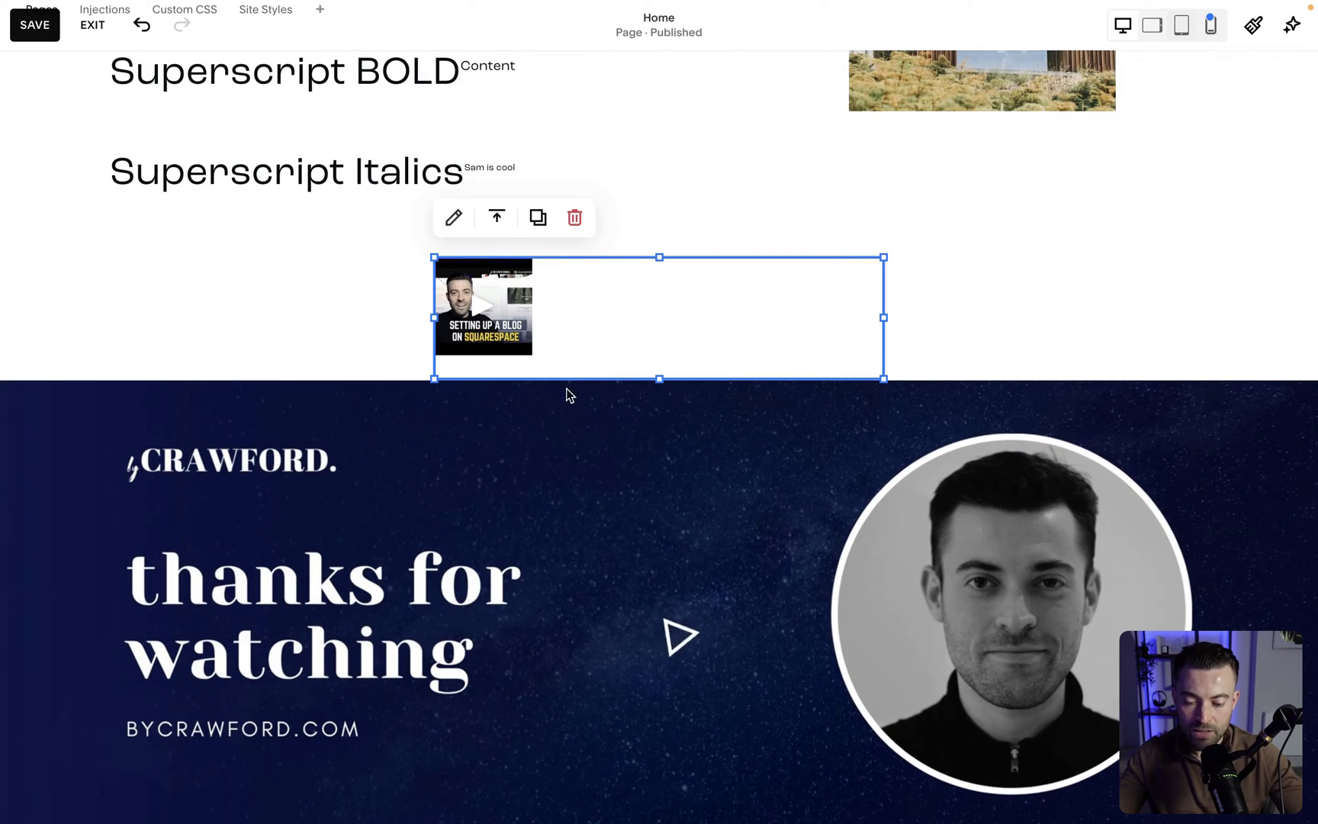
Extend the section's height, align the gallery with the superscript text's starting edge and widen it across the full content grid.
click(1093, 353)
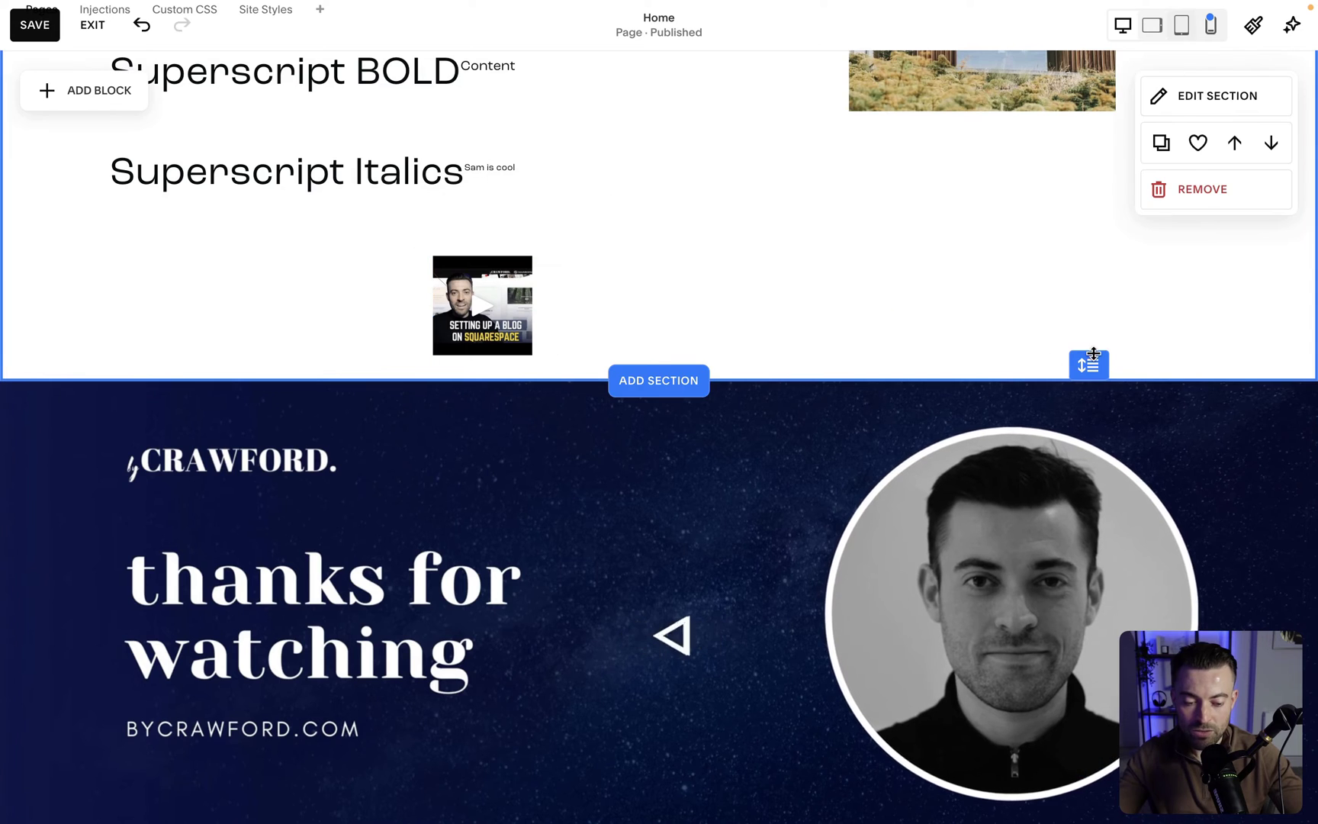
drag(1092, 353, 1098, 555)
drag(499, 336, 168, 335)
drag(559, 376, 1177, 513)
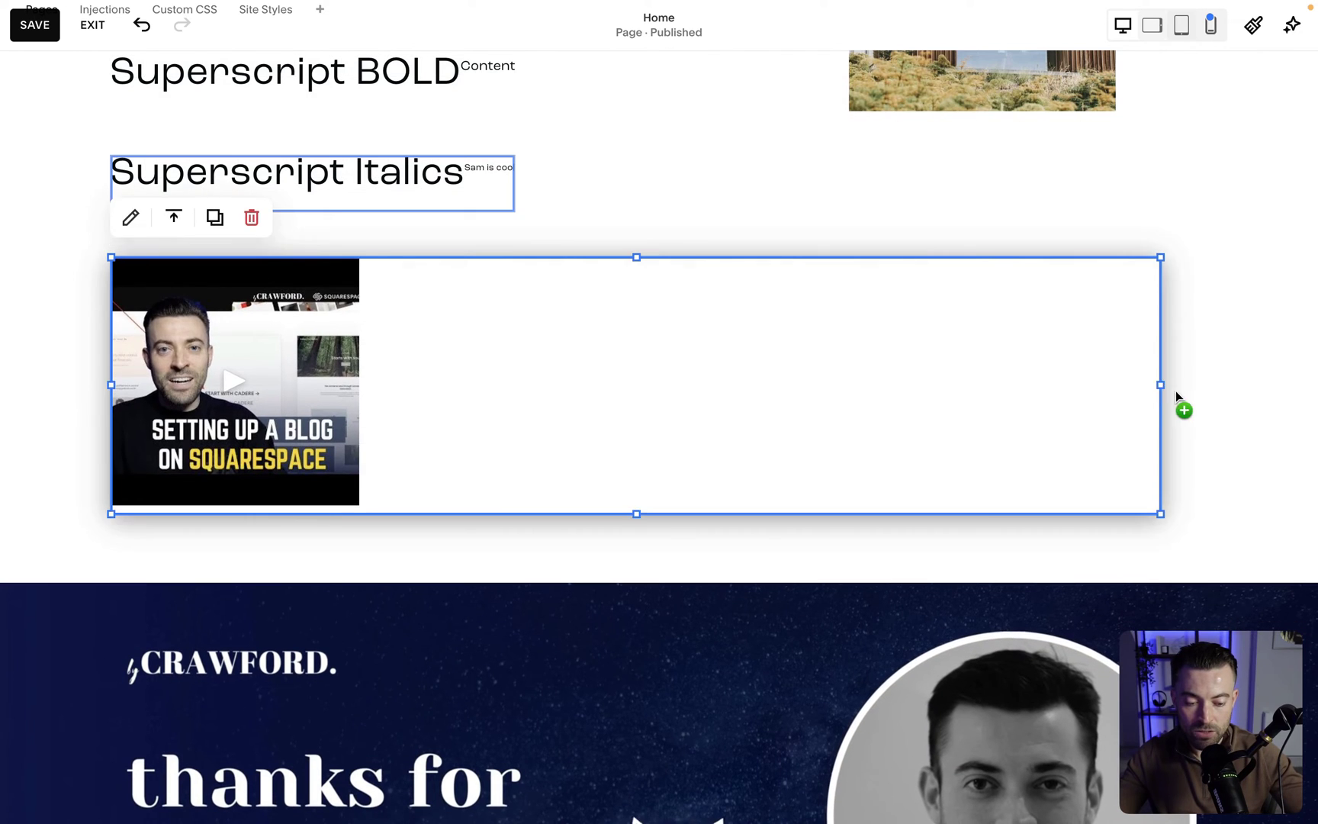
drag(1175, 390, 1207, 390)
Set the gallery grid to 2 thumbnails per row with a 16:9 Widescreen aspect ratio.
double_click(929, 377)
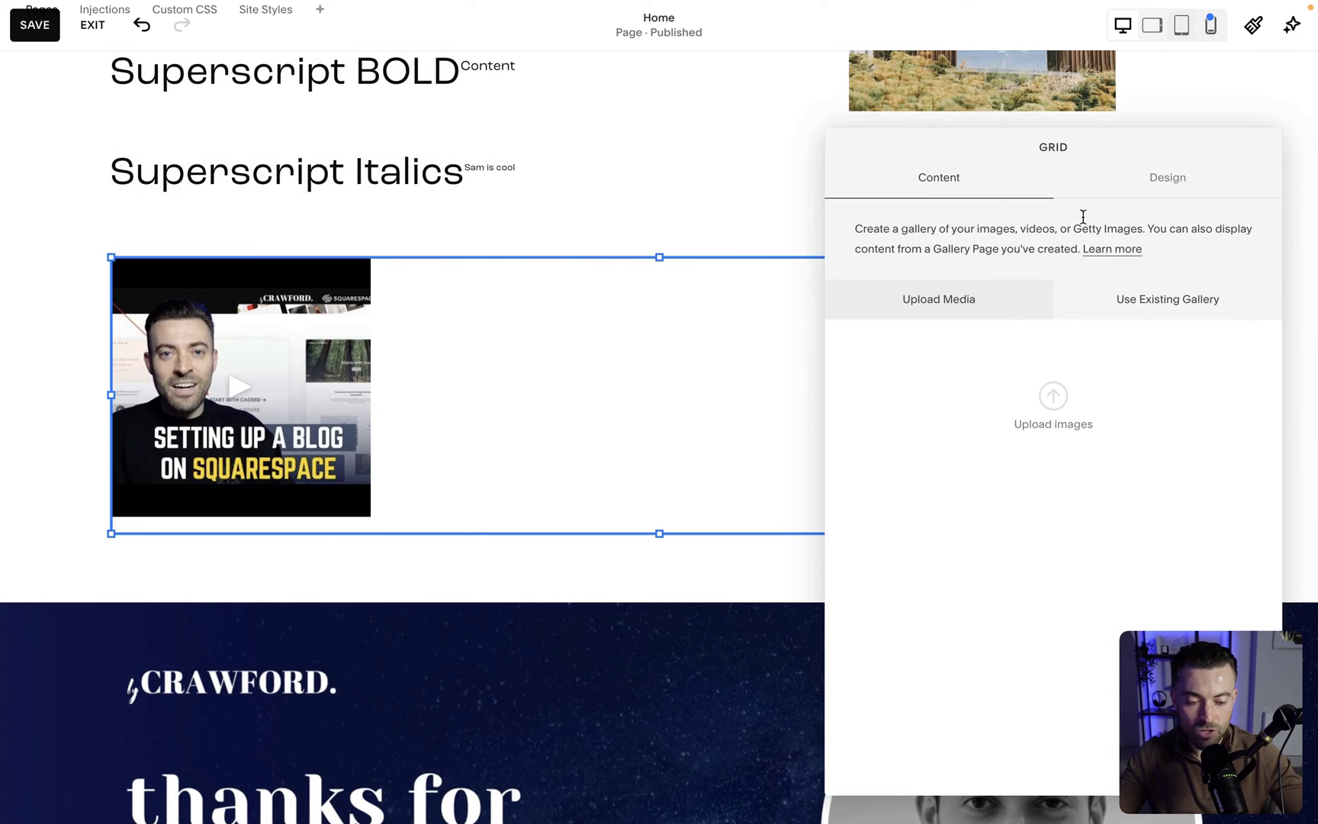
click(1168, 183)
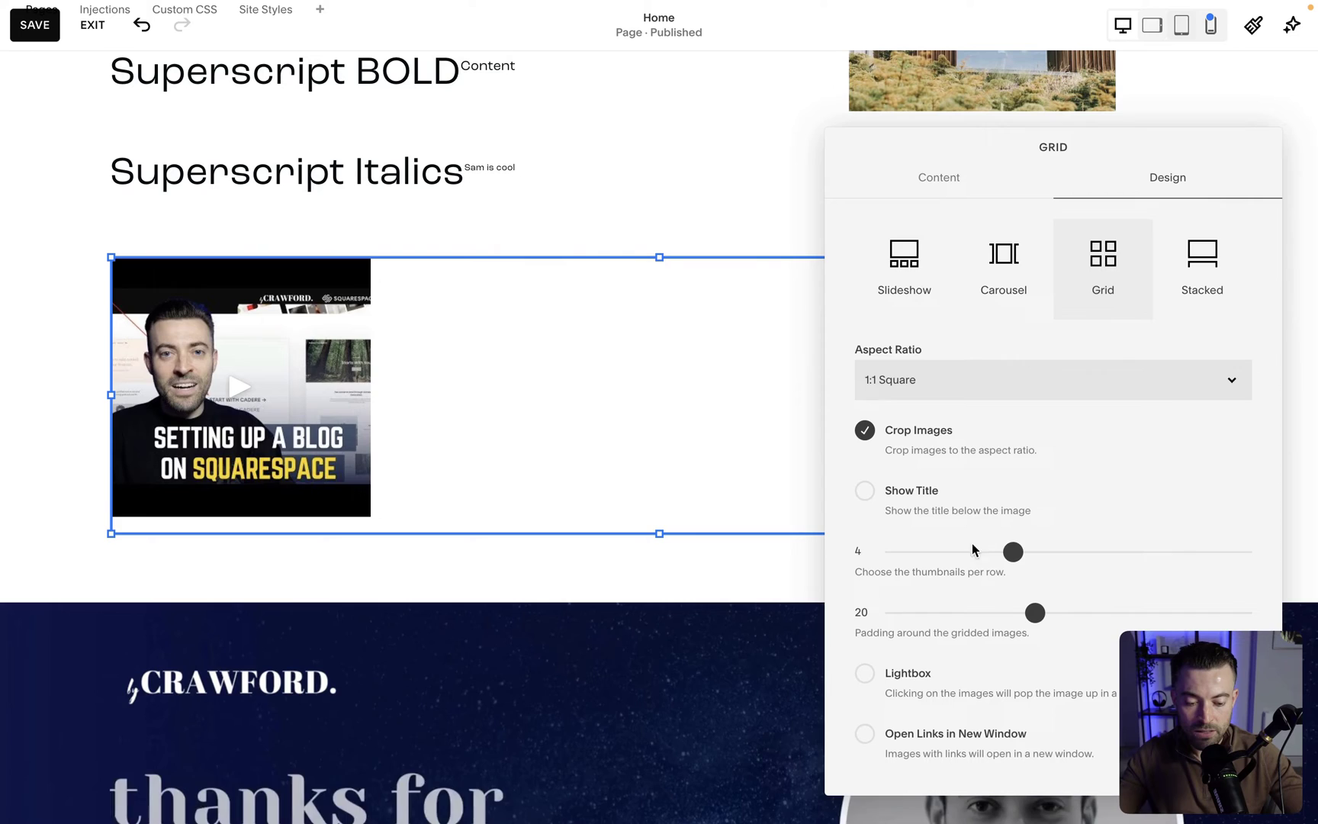
drag(1012, 551, 950, 551)
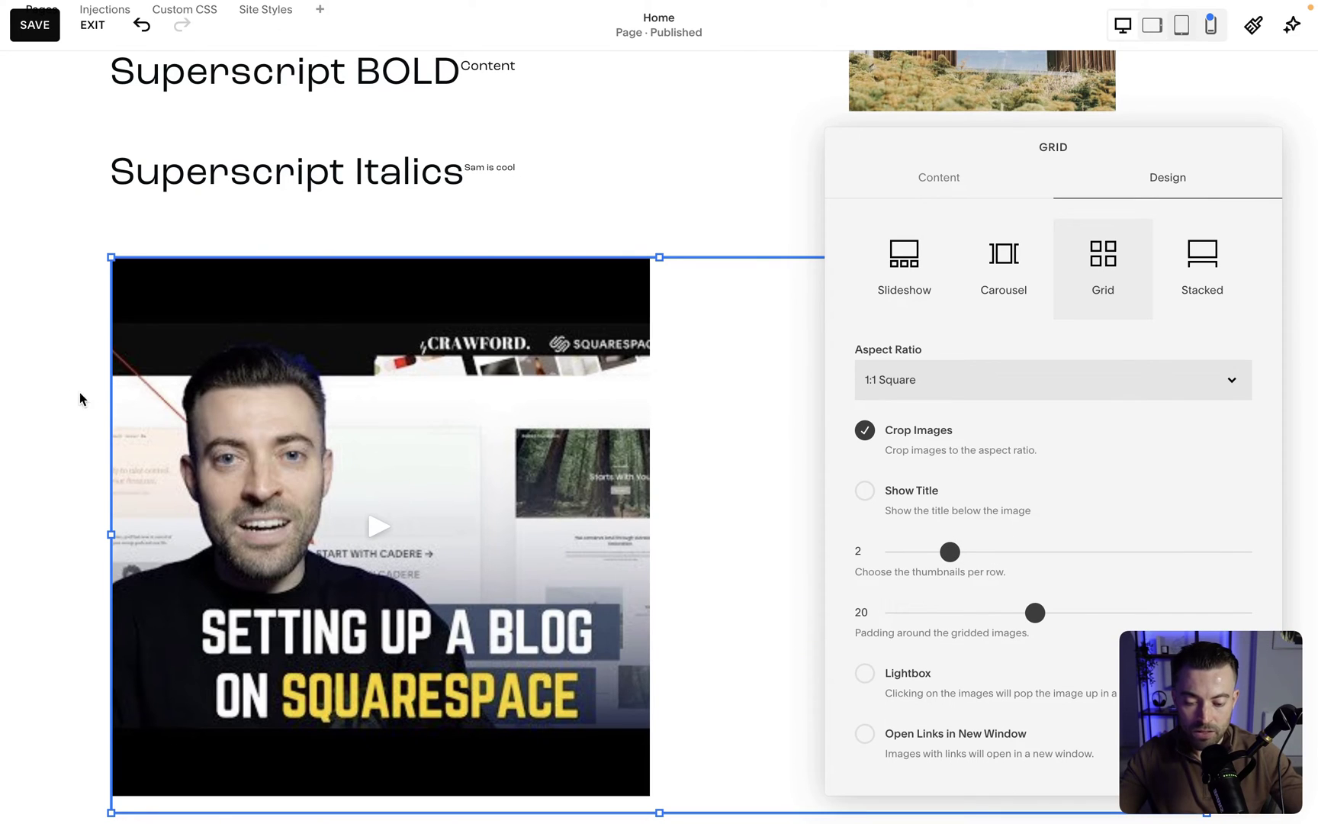
click(970, 389)
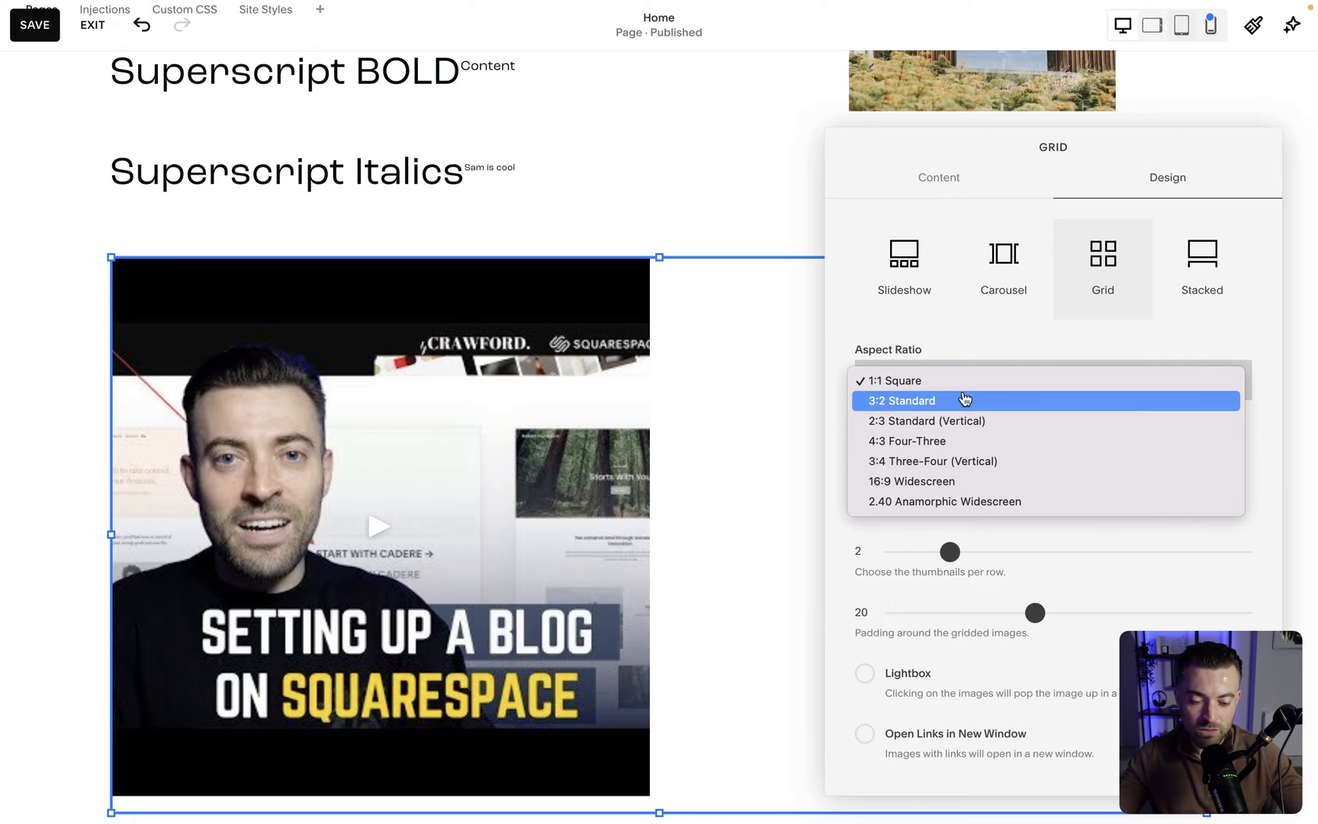
click(965, 398)
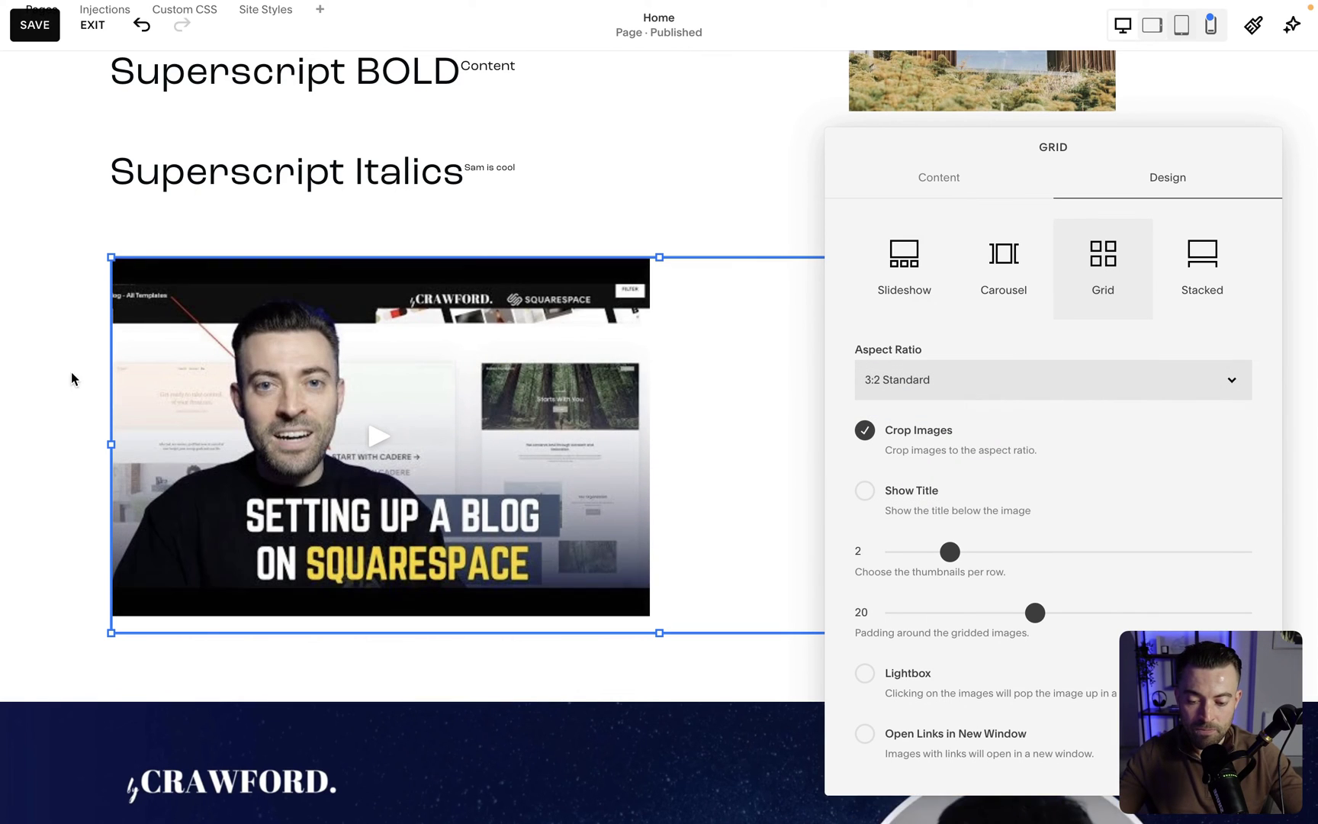
click(1015, 386)
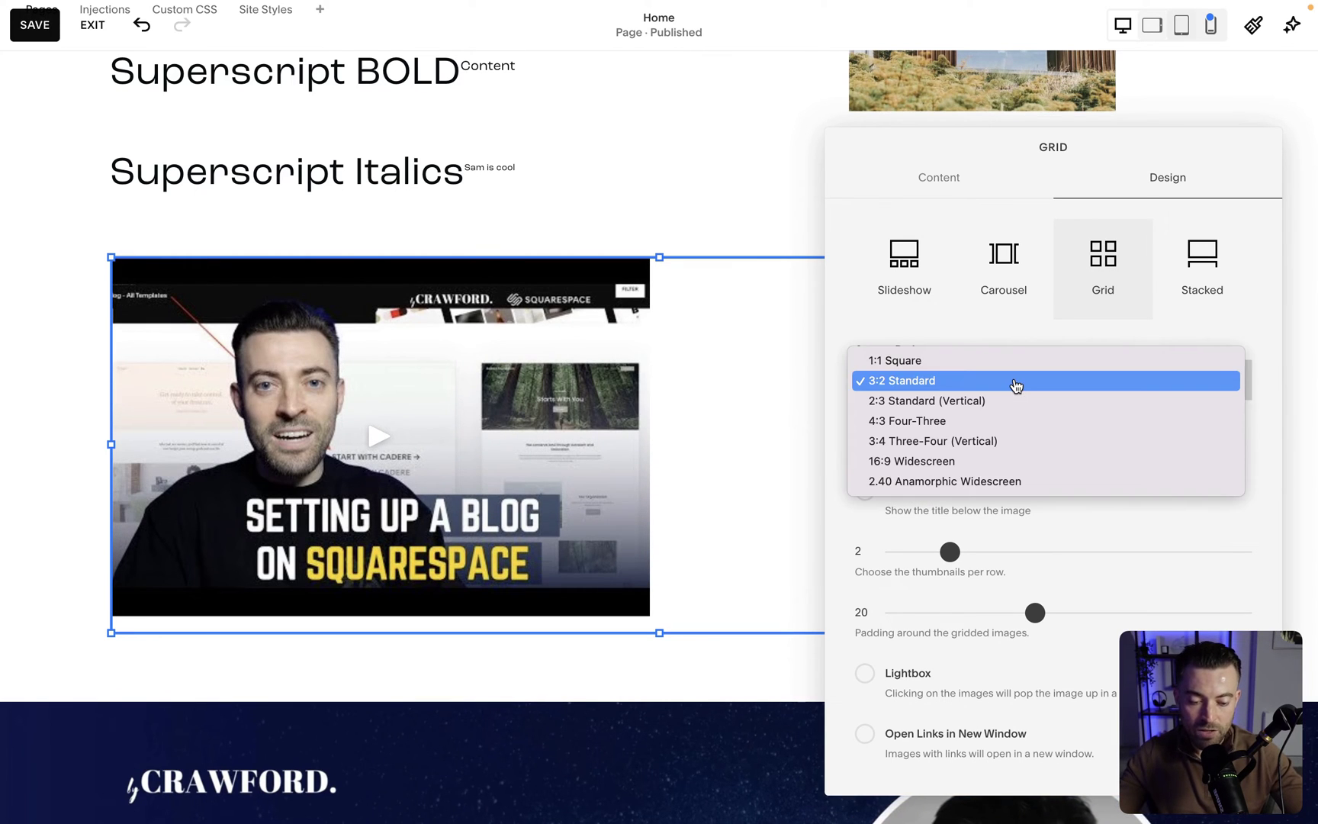
click(988, 460)
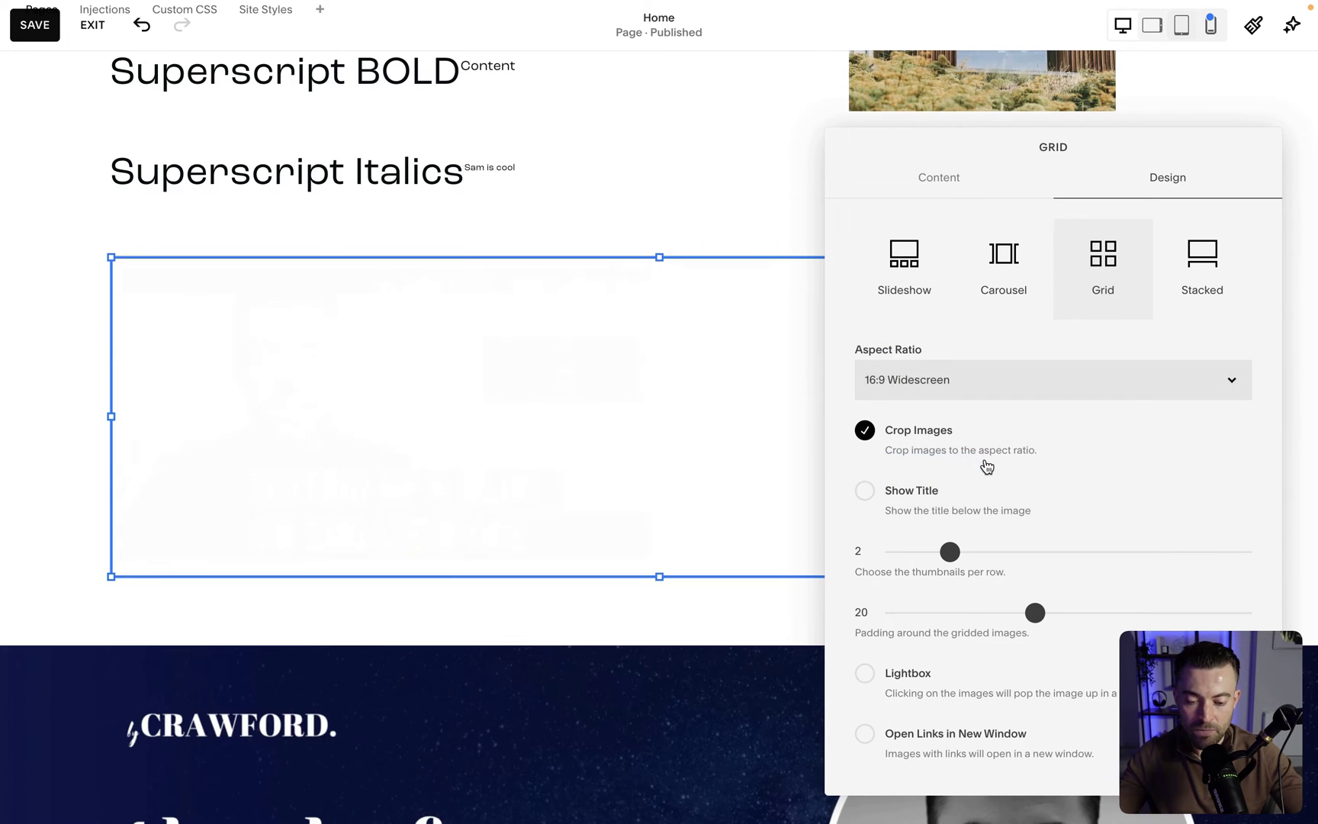
click(1, 317)
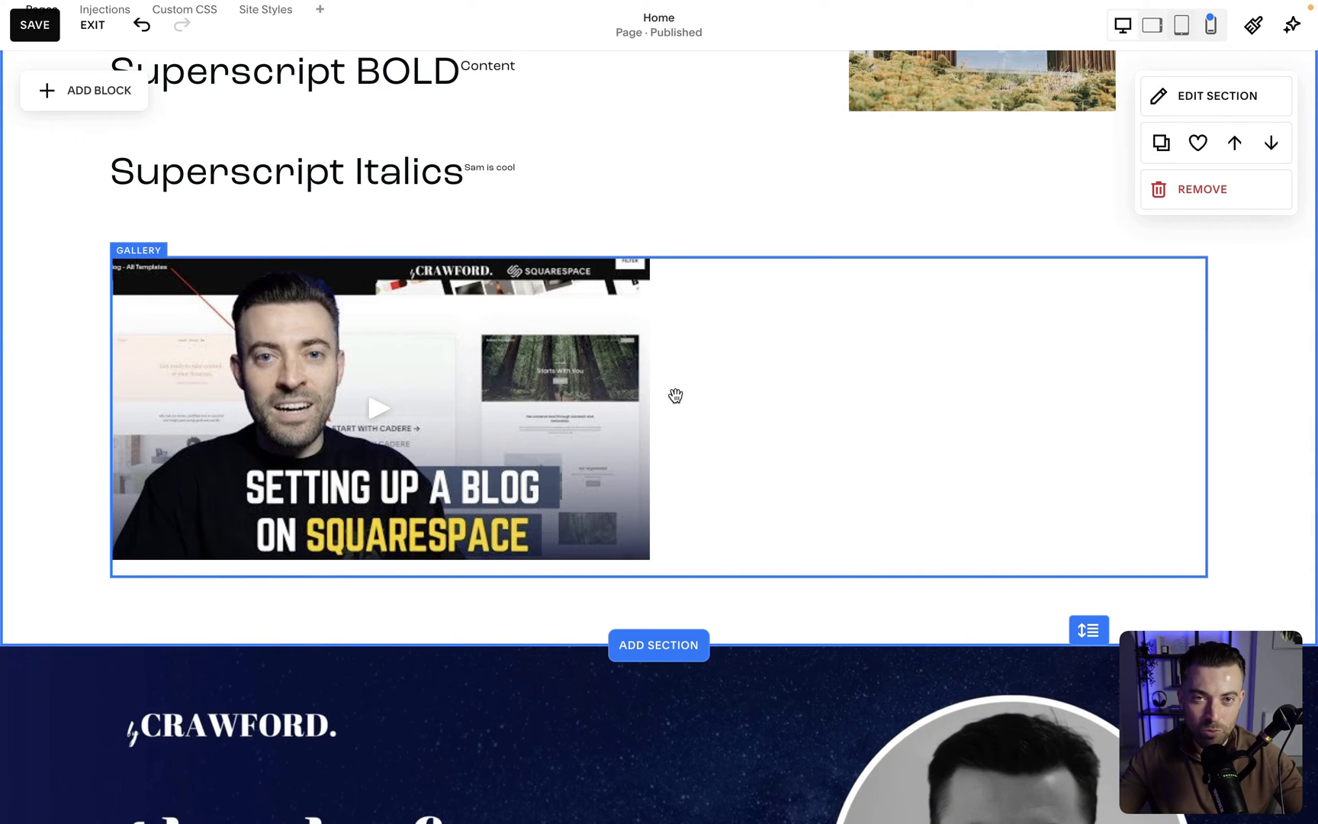
Replace the gallery video's custom thumbnail with the purple layered-petals image from My Library and save the video.
double_click(711, 413)
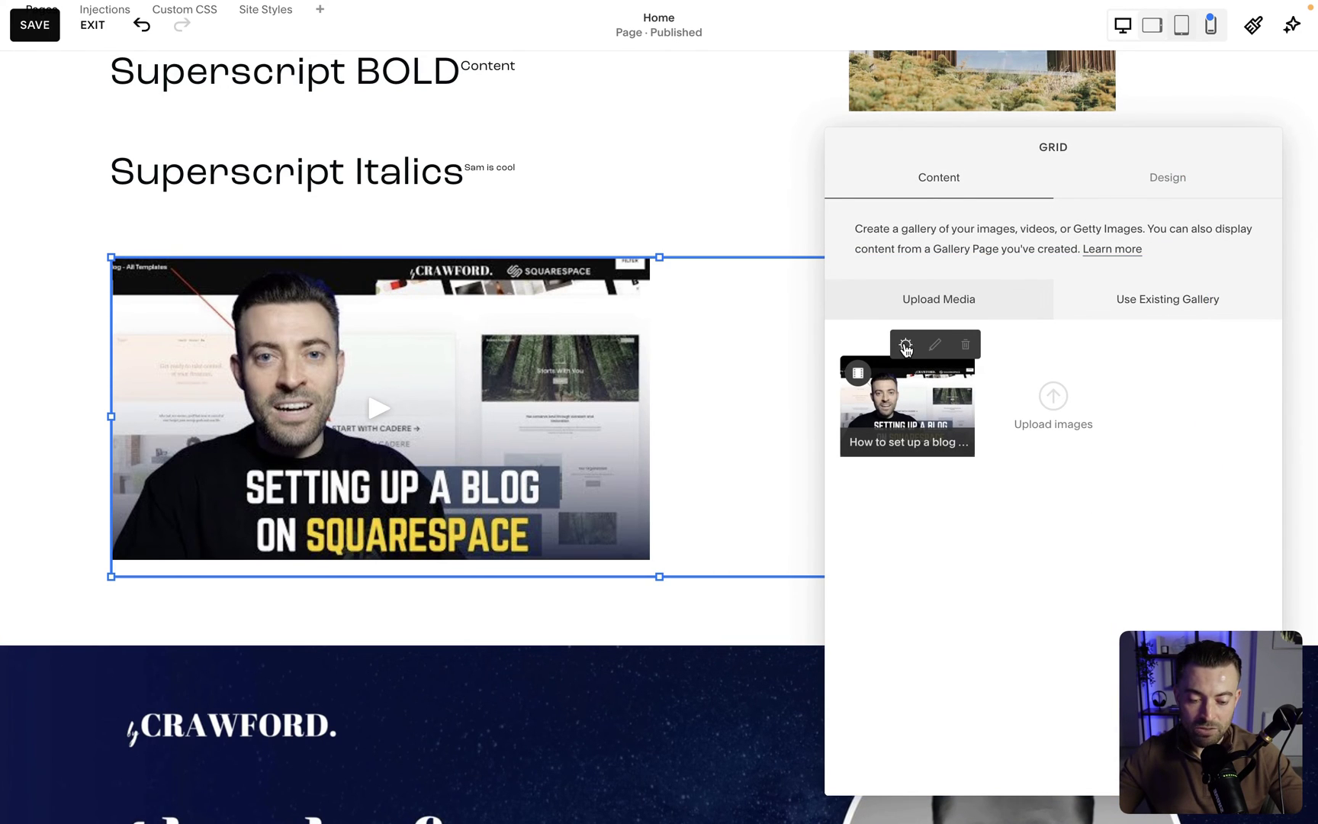
click(905, 345)
click(504, 363)
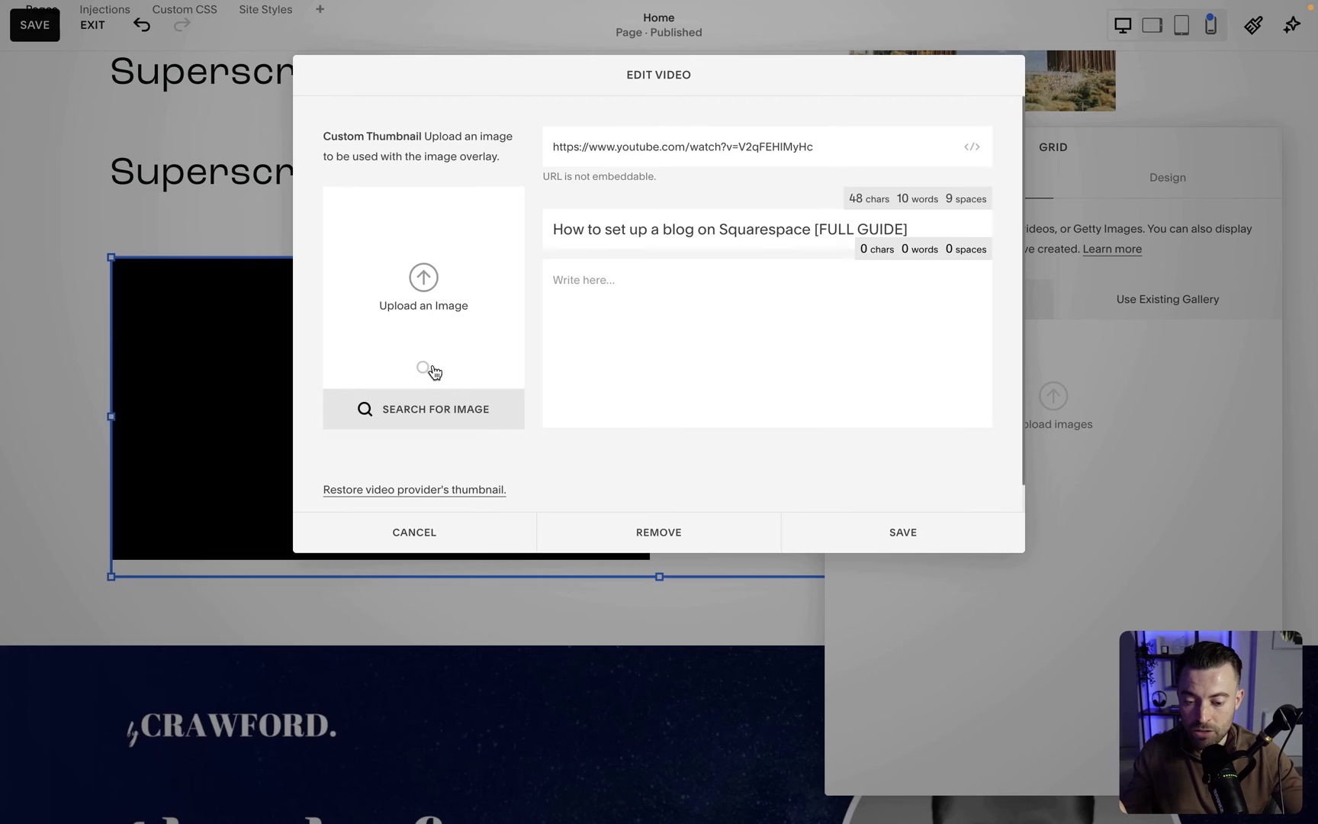
click(445, 409)
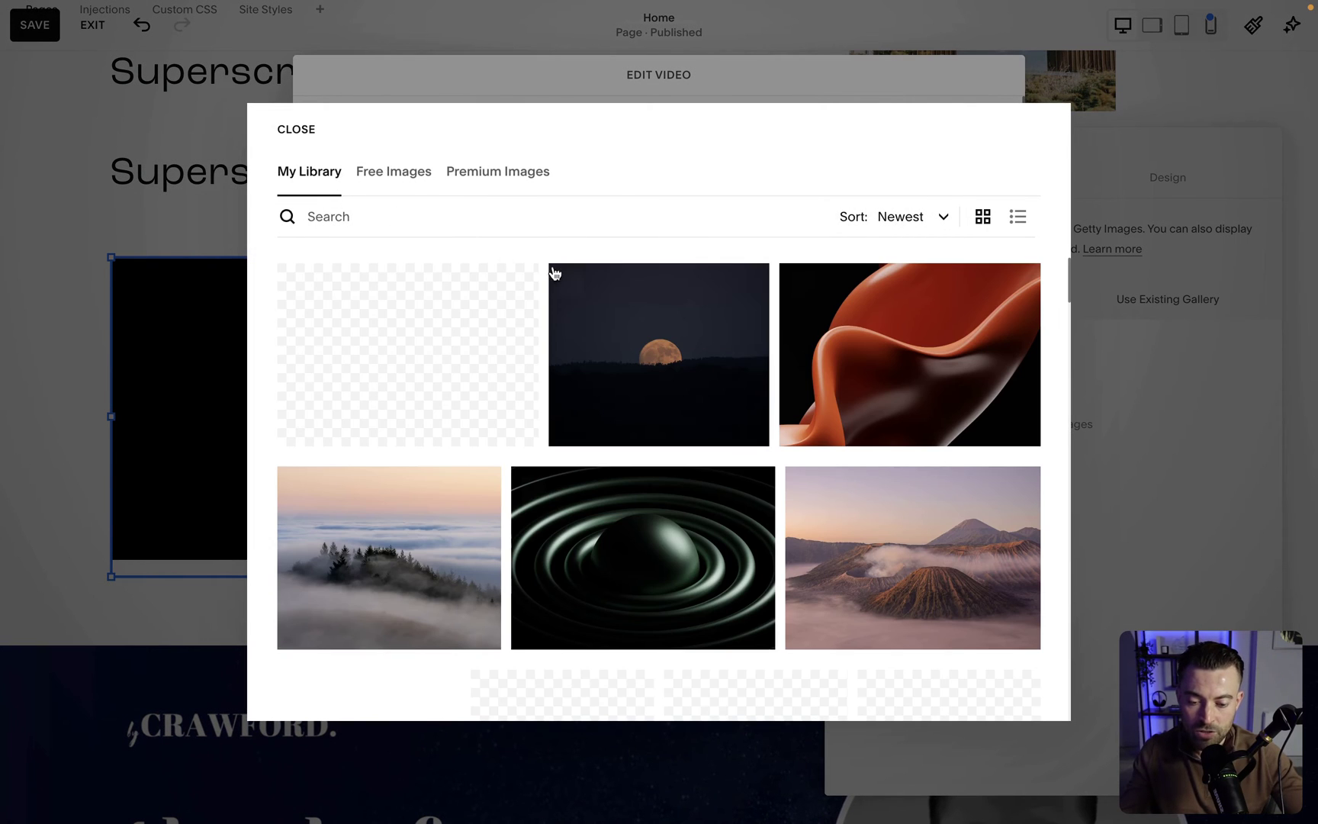
click(441, 374)
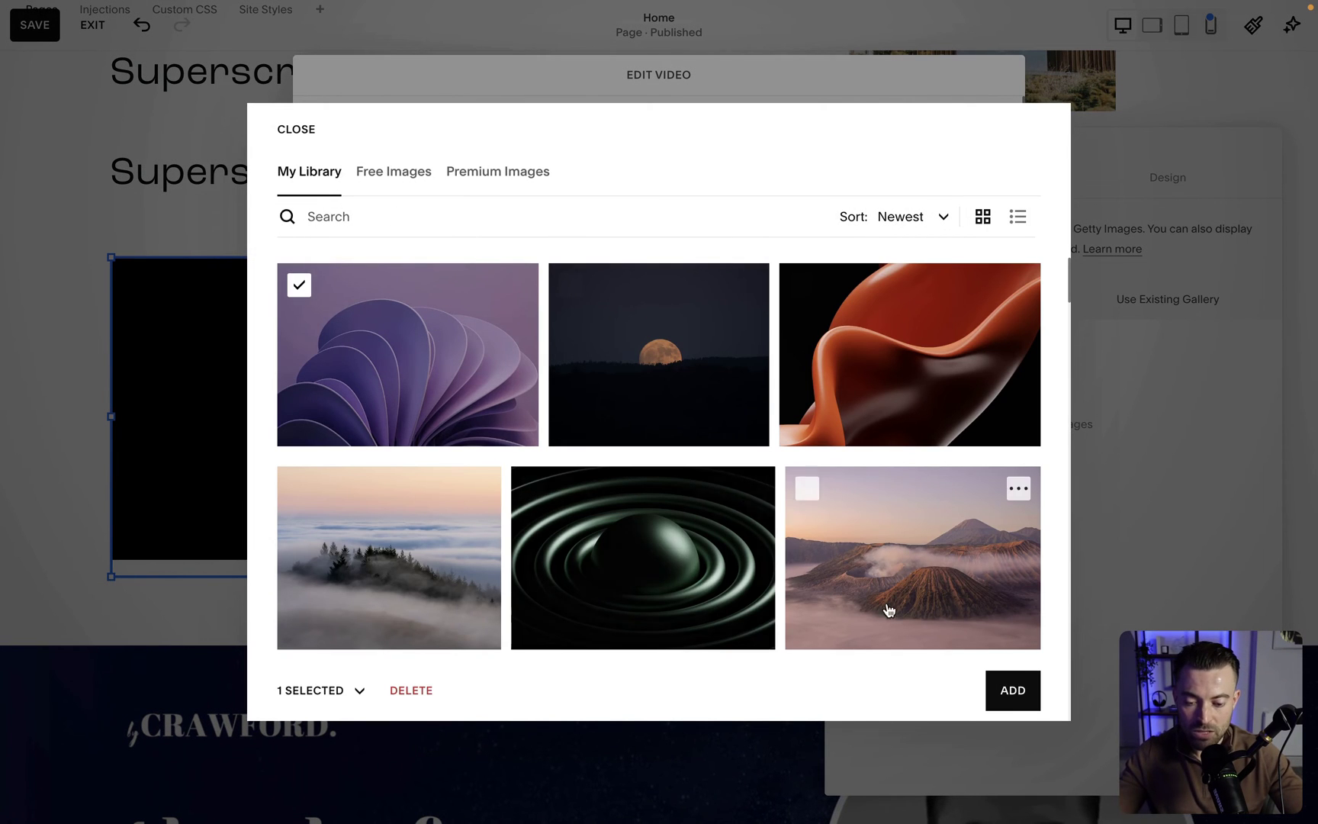
click(1026, 695)
click(909, 521)
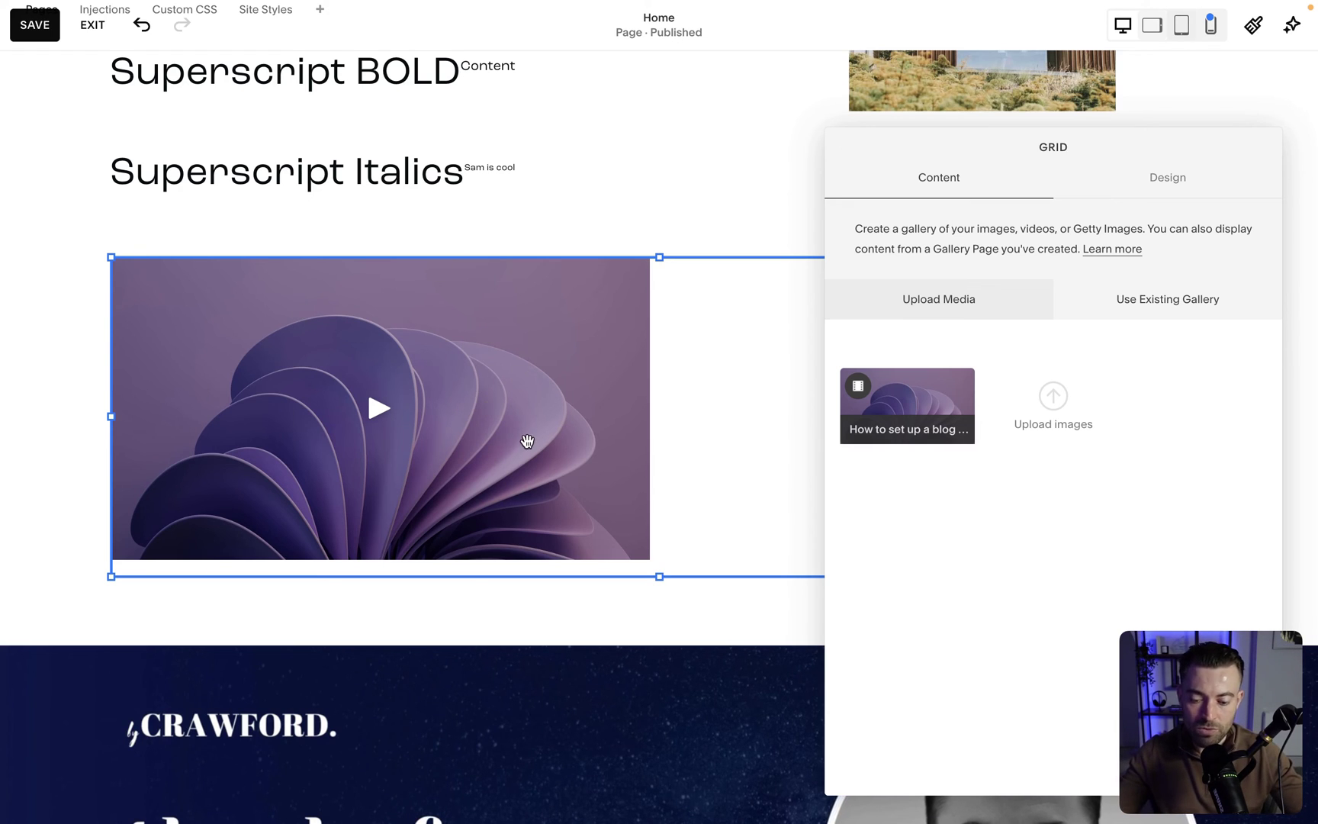
click(66, 349)
Save the Home page edits and open the full-screen site preview.
click(36, 25)
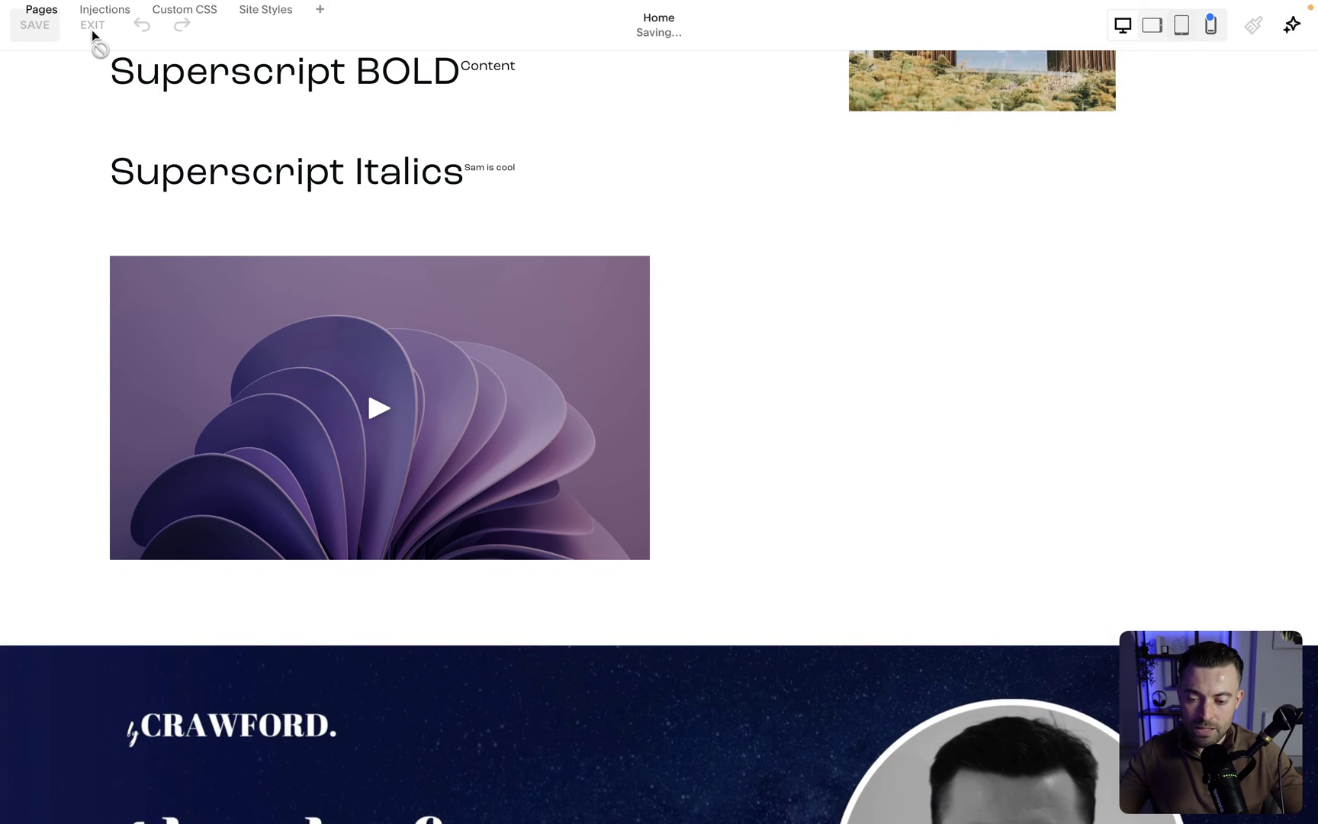
click(92, 26)
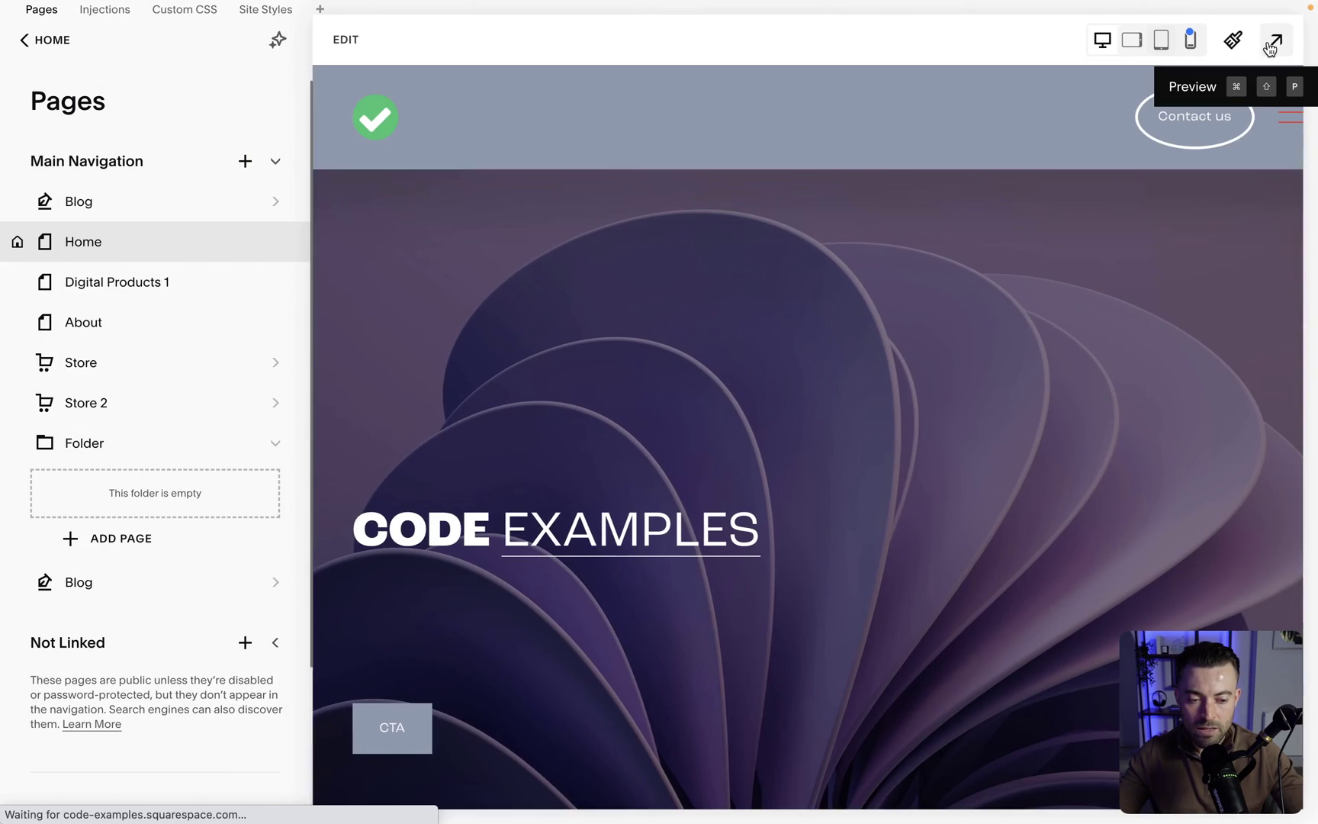
click(1309, 29)
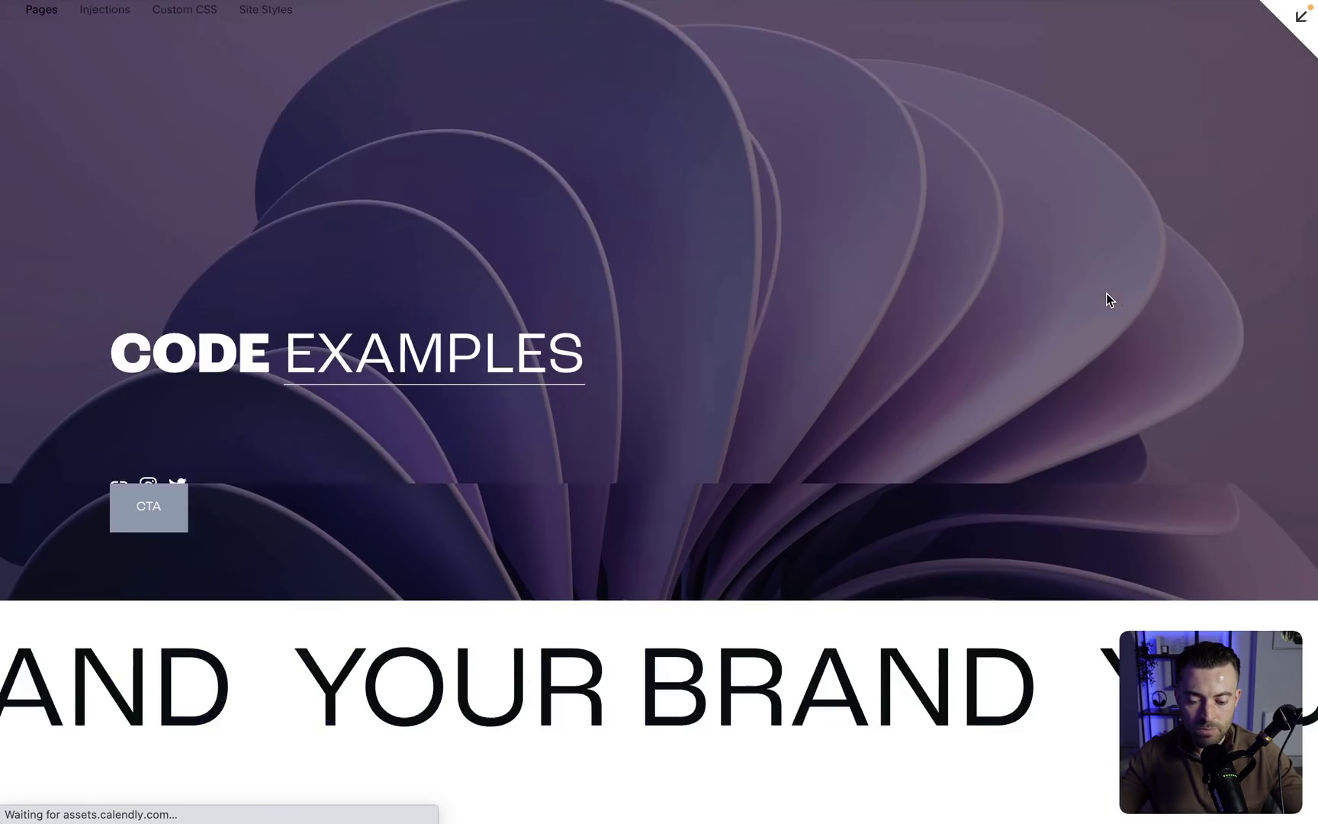
Test the gallery video in the preview by playing and pausing it below the Superscript Italics text.
scroll(1106, 295, down, 15)
scroll(1106, 294, up, 5)
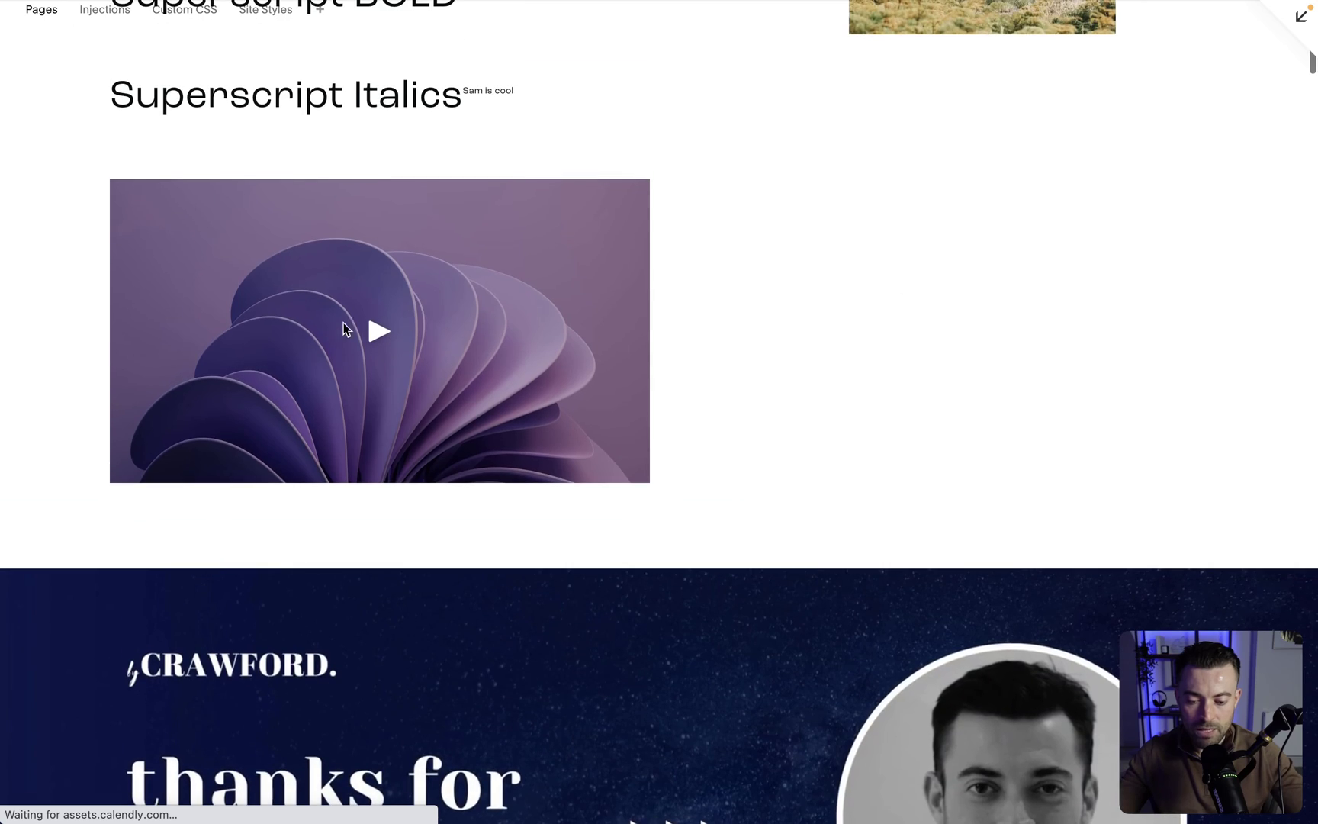
click(375, 320)
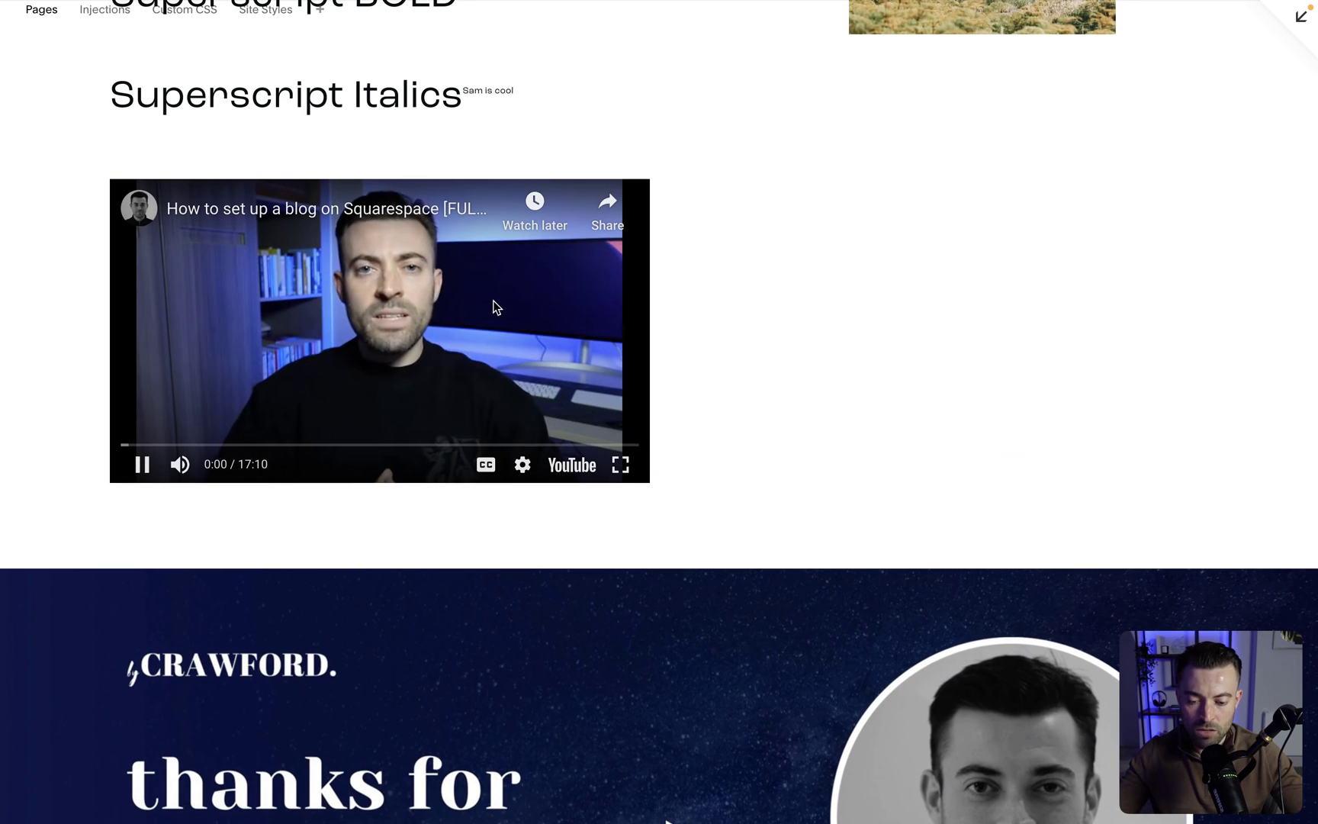
click(435, 304)
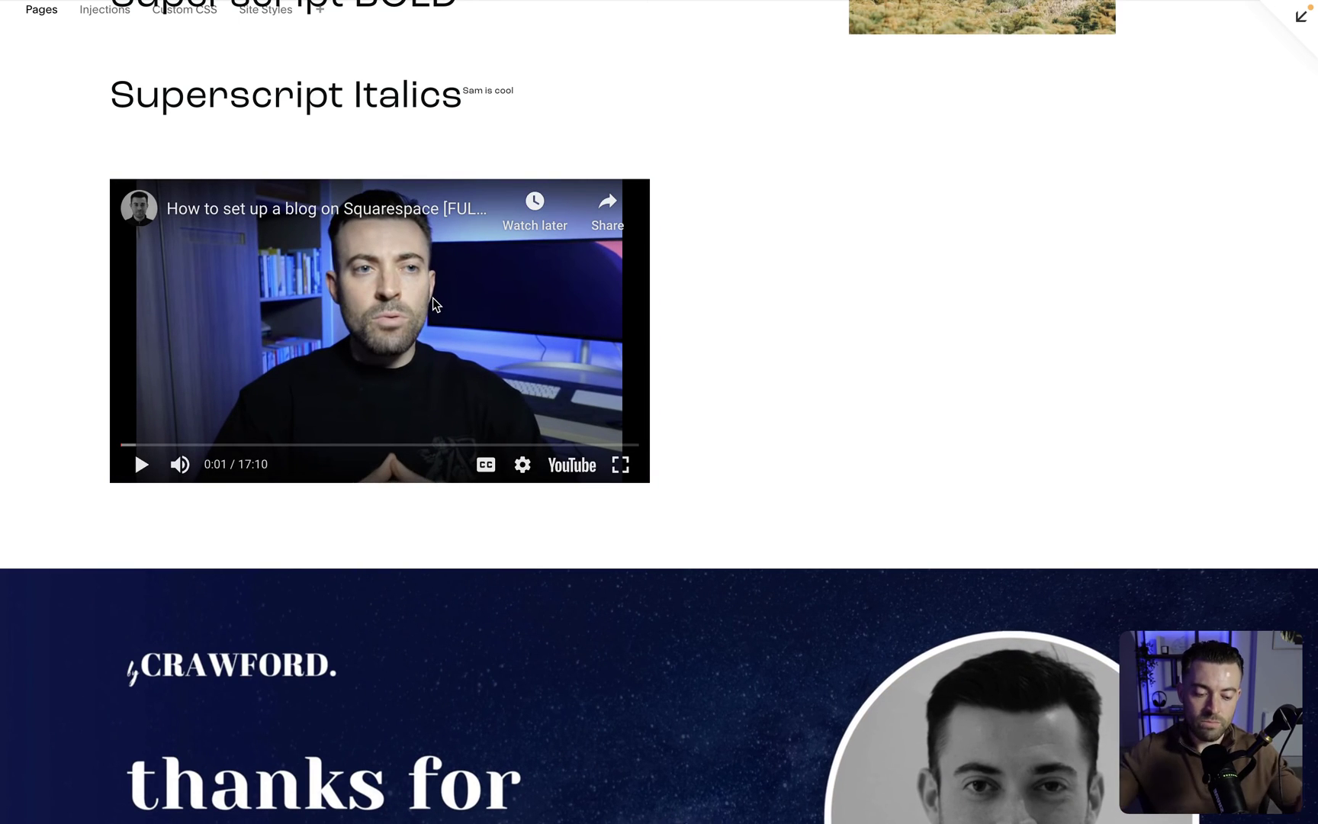